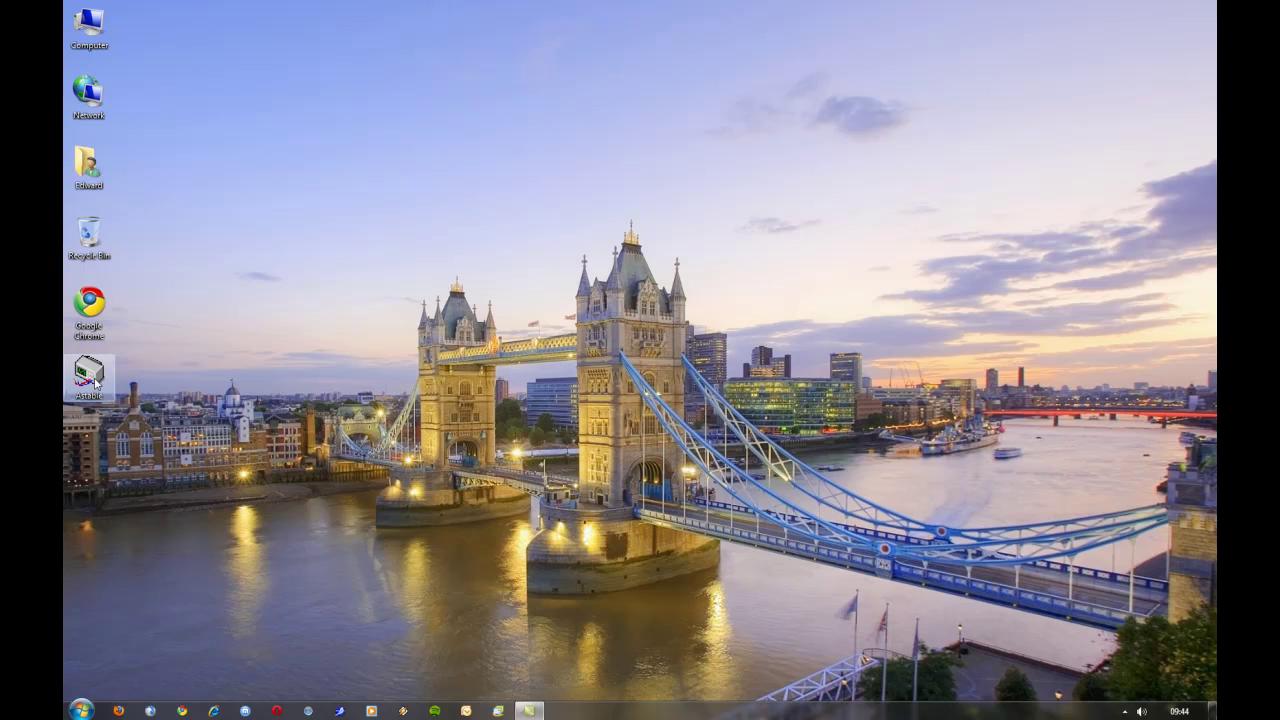
- Open Astable.cwz from its desktop icon in Circuit Wizard
double_click(96, 383)
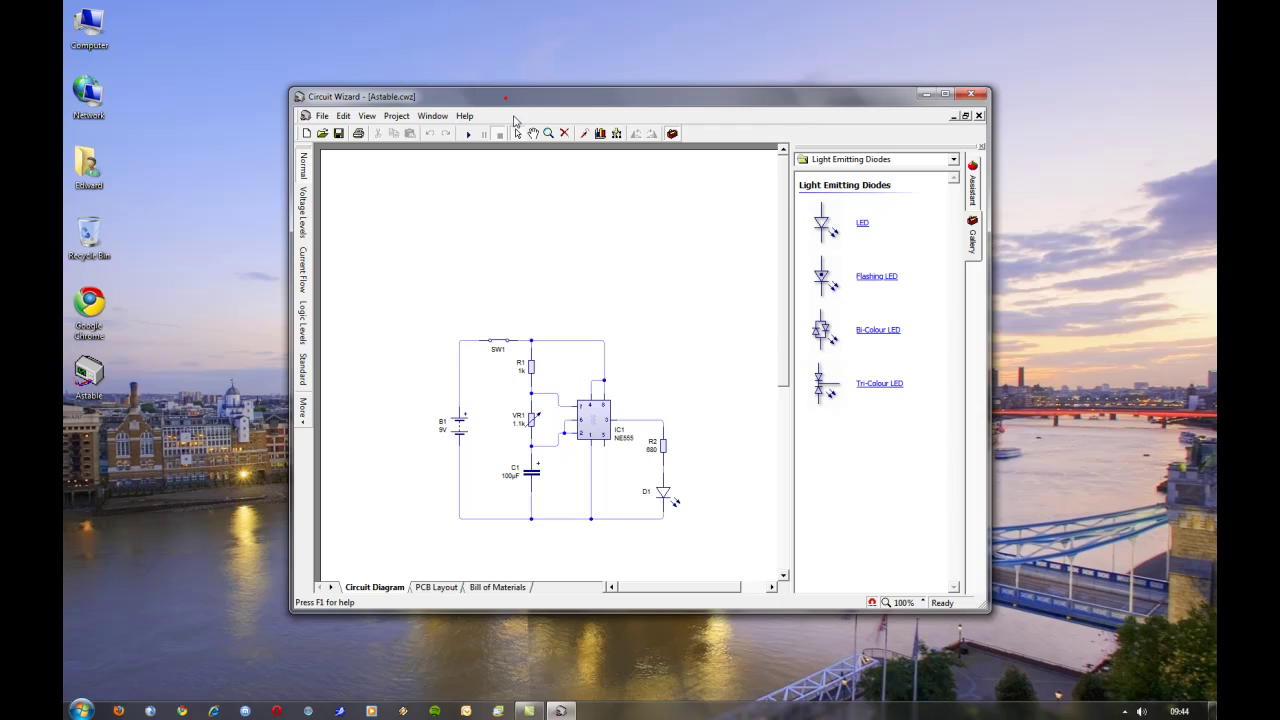
- Maximize the window and launch Project > Circuit Symbols > Convert to PCB Layout
double_click(506, 99)
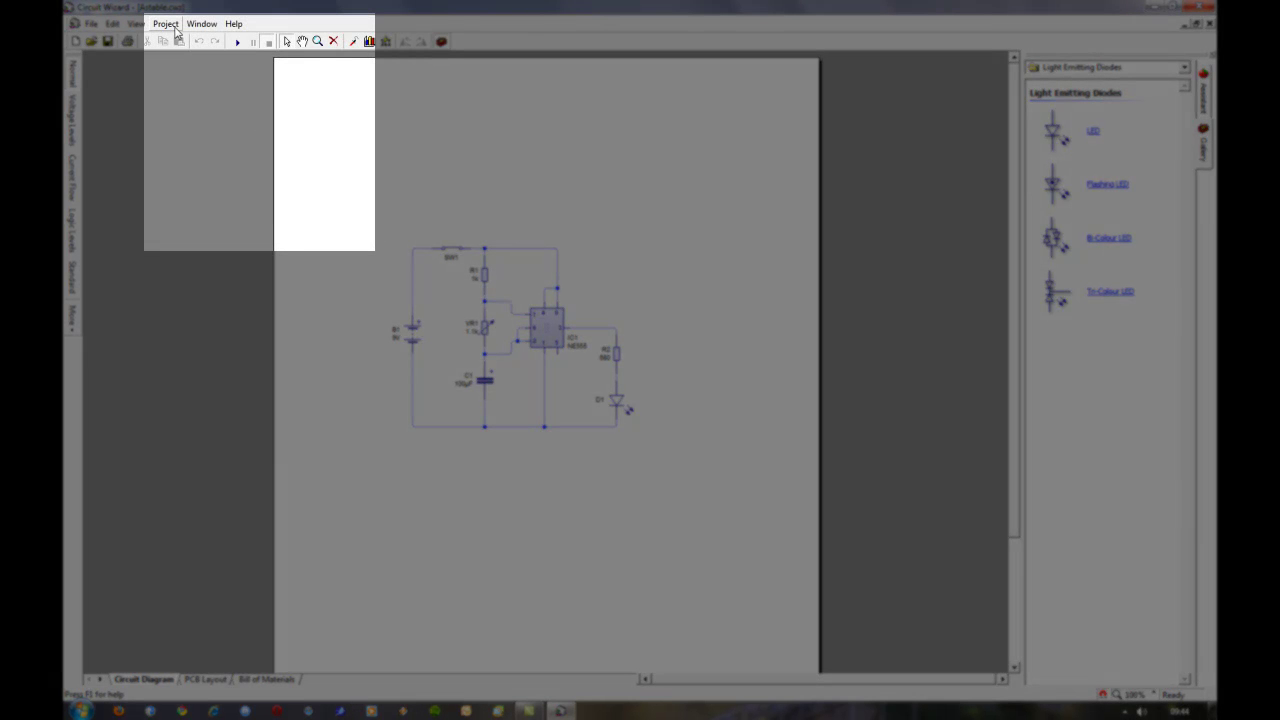
left_click(172, 26)
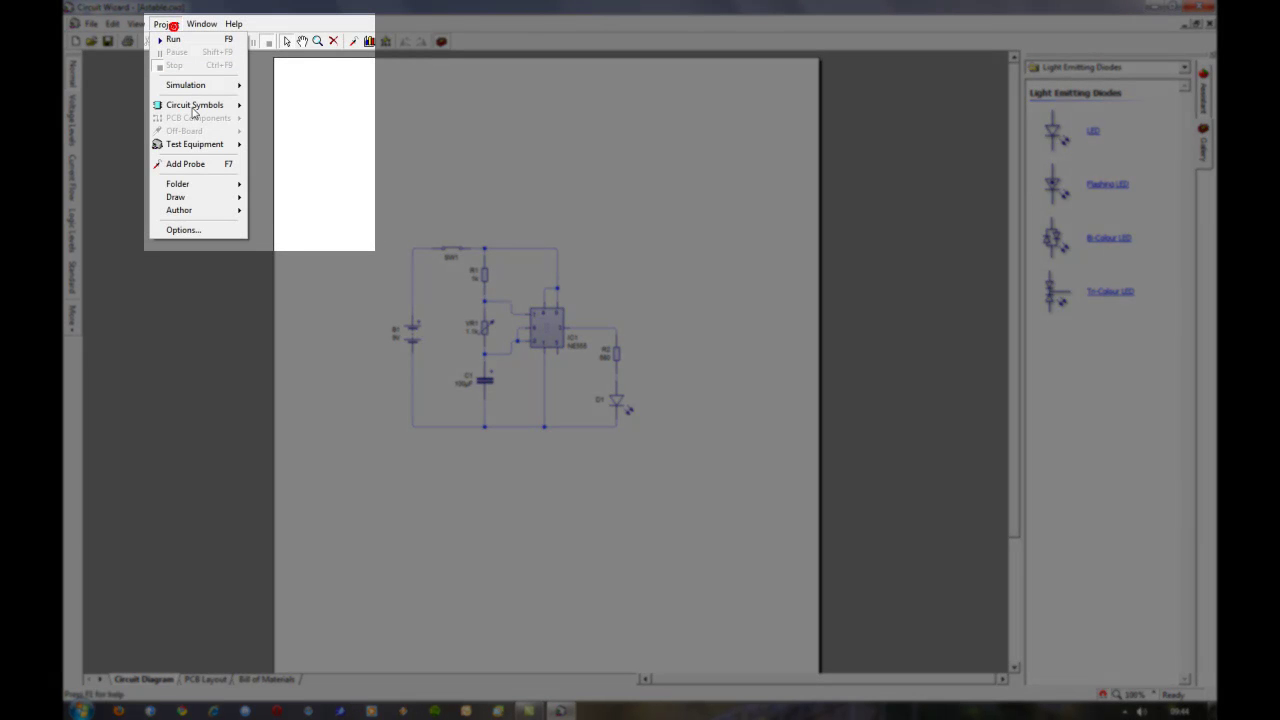
mouse_move(194, 108)
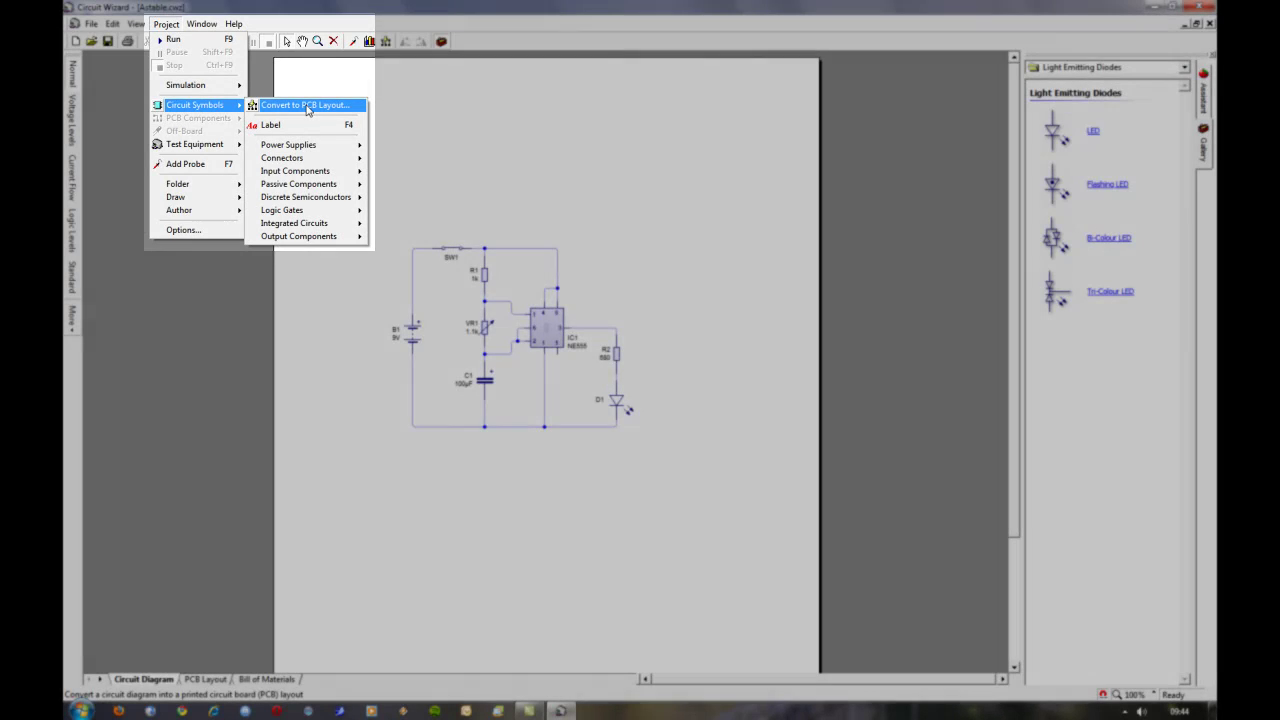
left_click(307, 106)
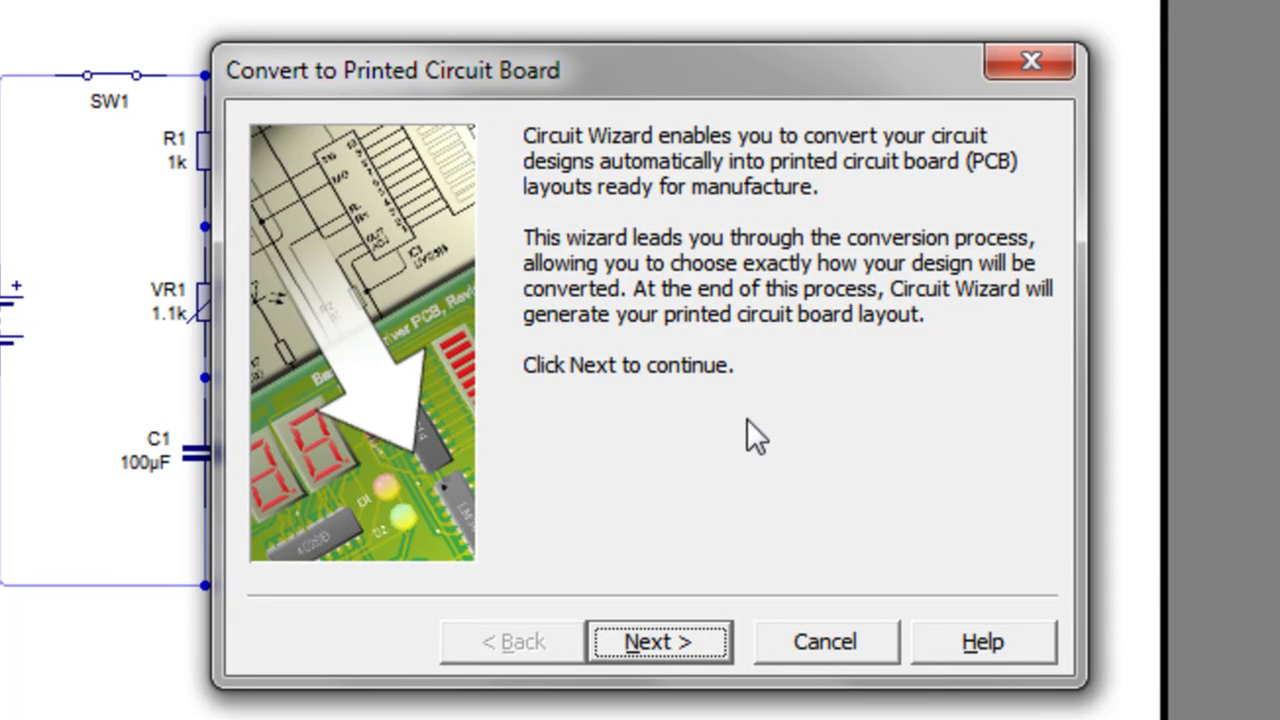
- Choose Single-Sided with Normal Tracks and allow customising the conversion
left_click(633, 645)
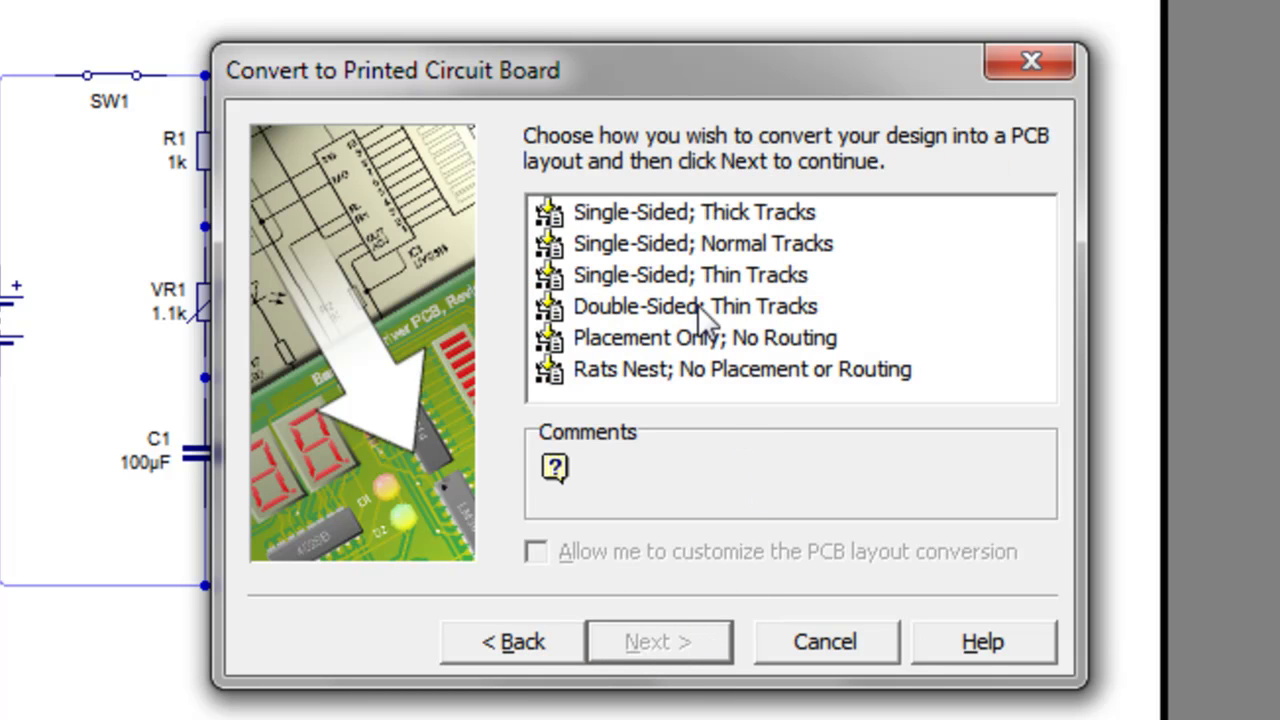
left_click(617, 250)
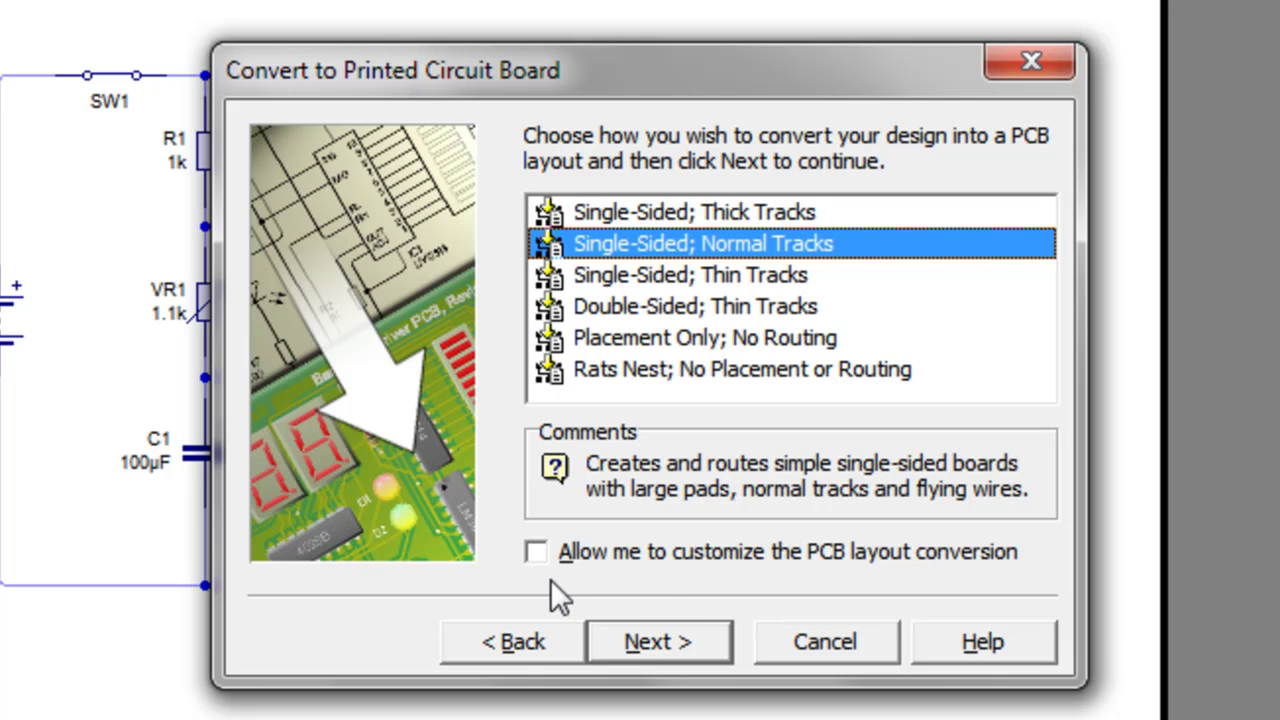
left_click(535, 556)
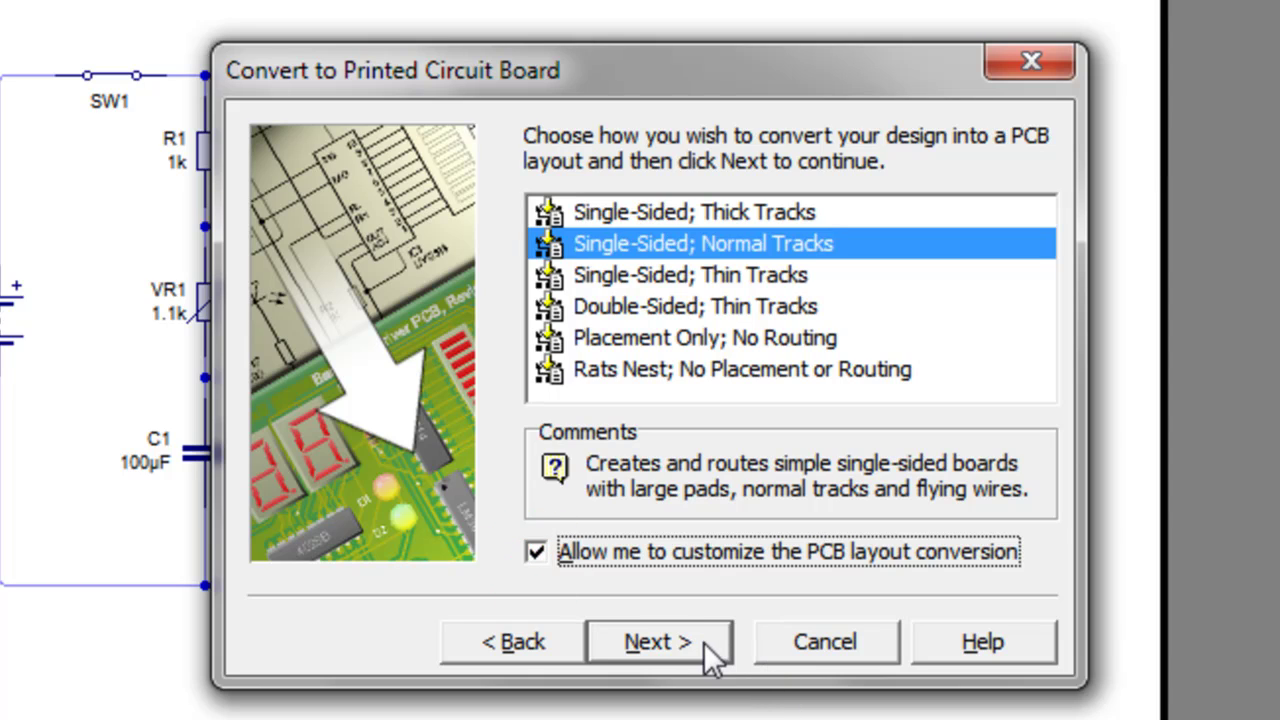
left_click(639, 645)
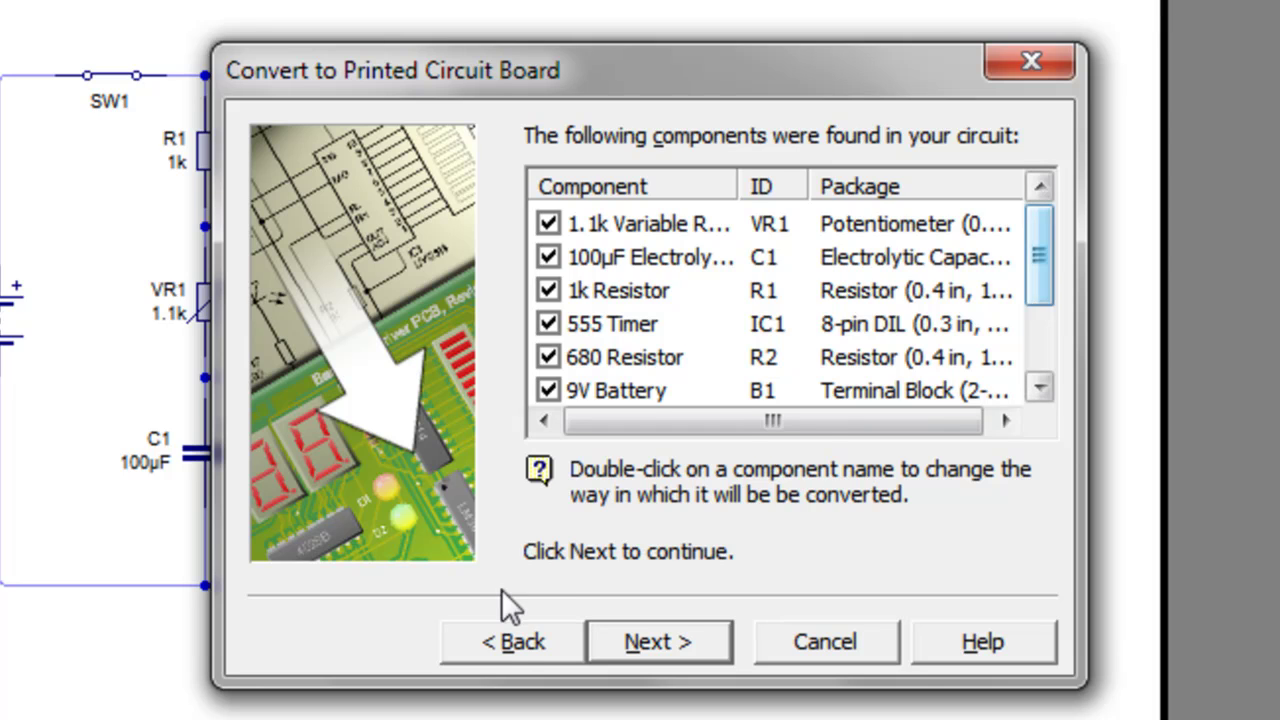
left_click(505, 628)
left_click(517, 636)
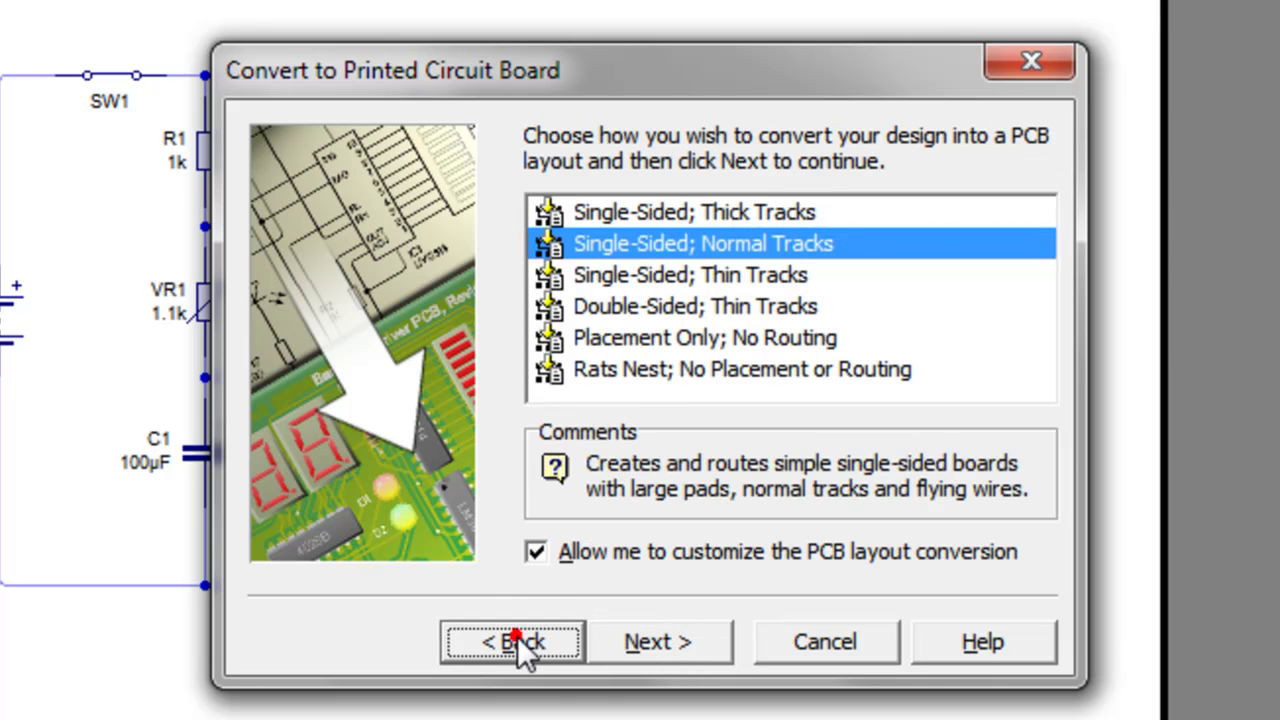
left_click(613, 648)
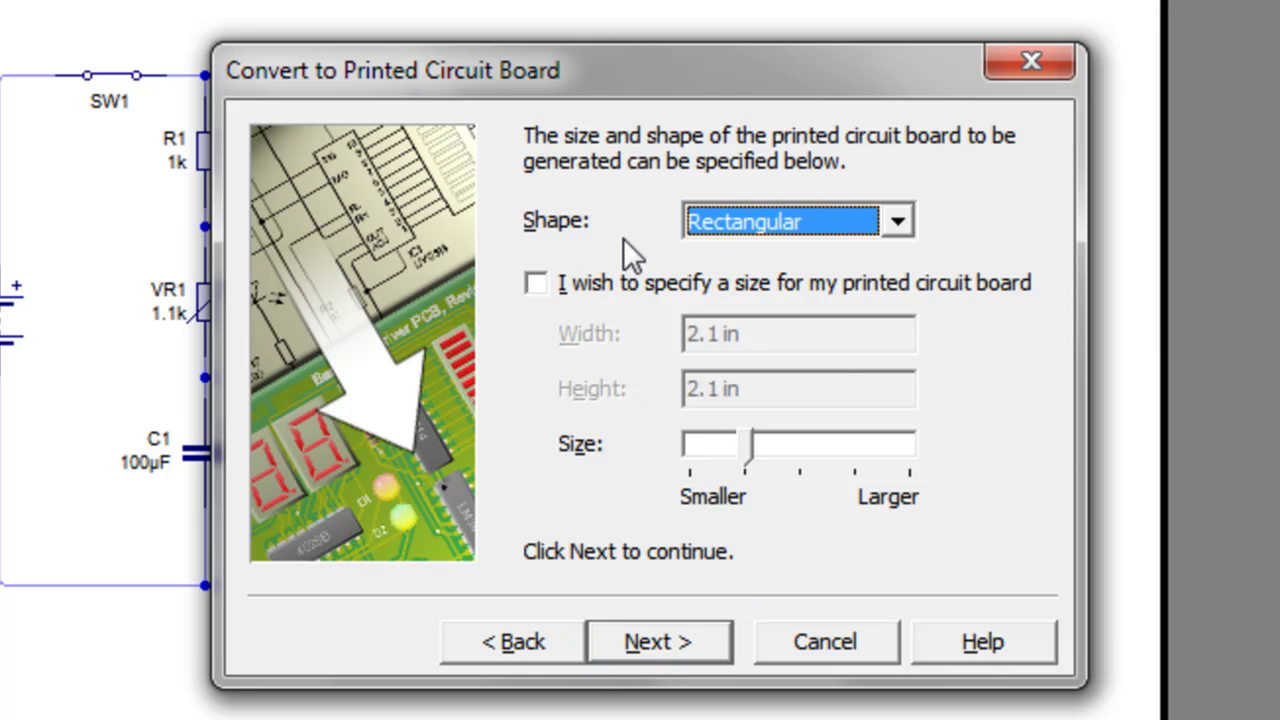
- Keep the board rectangular and its size at 2.1 in square
left_click(896, 228)
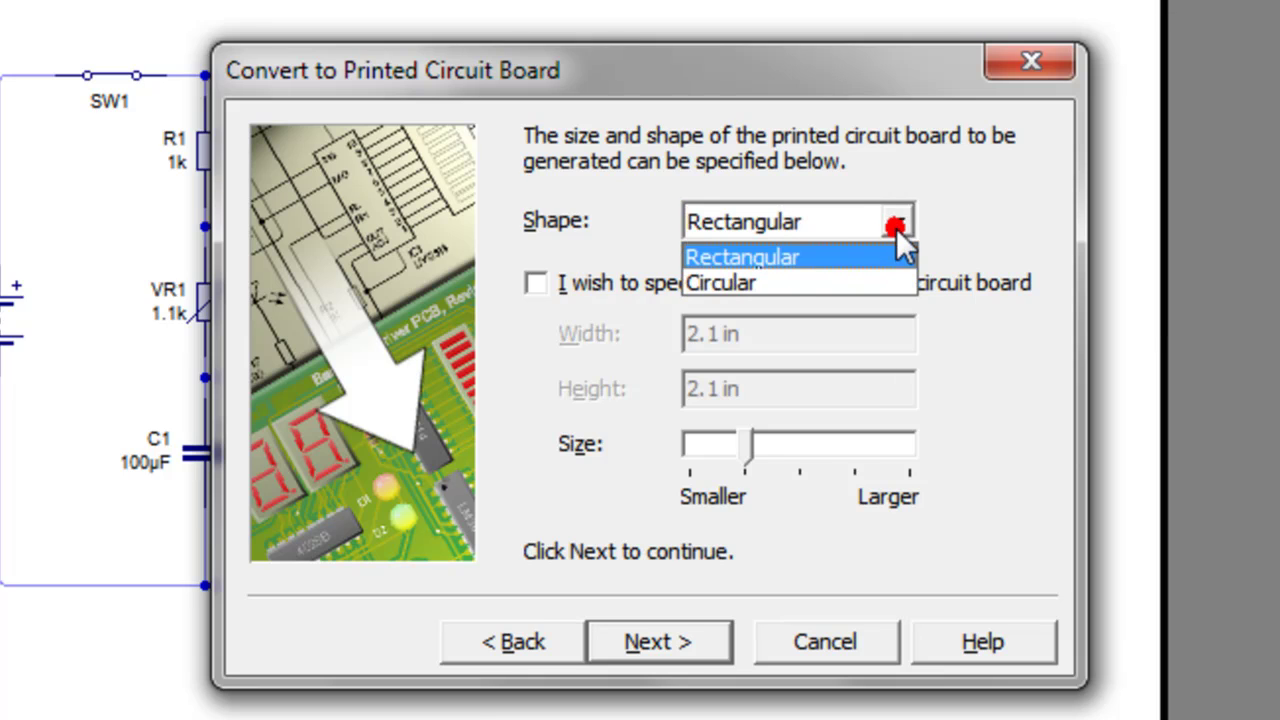
left_click(957, 224)
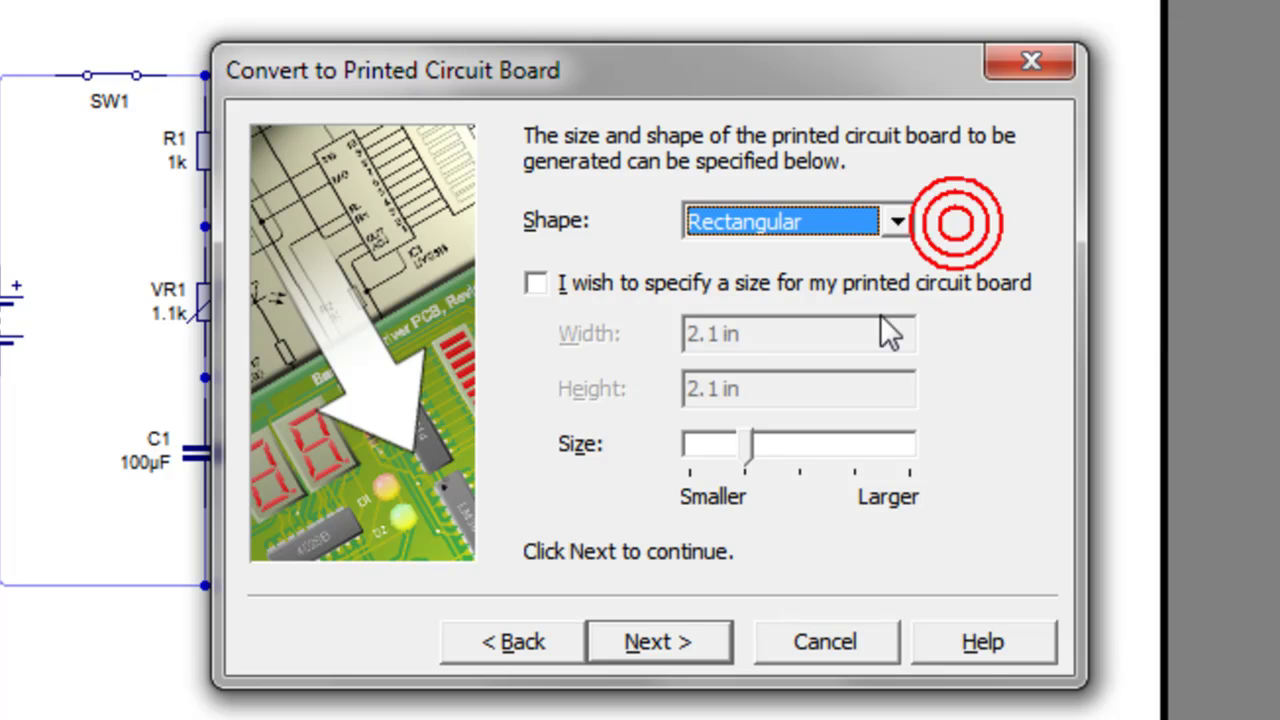
left_click_drag(752, 446, 924, 449)
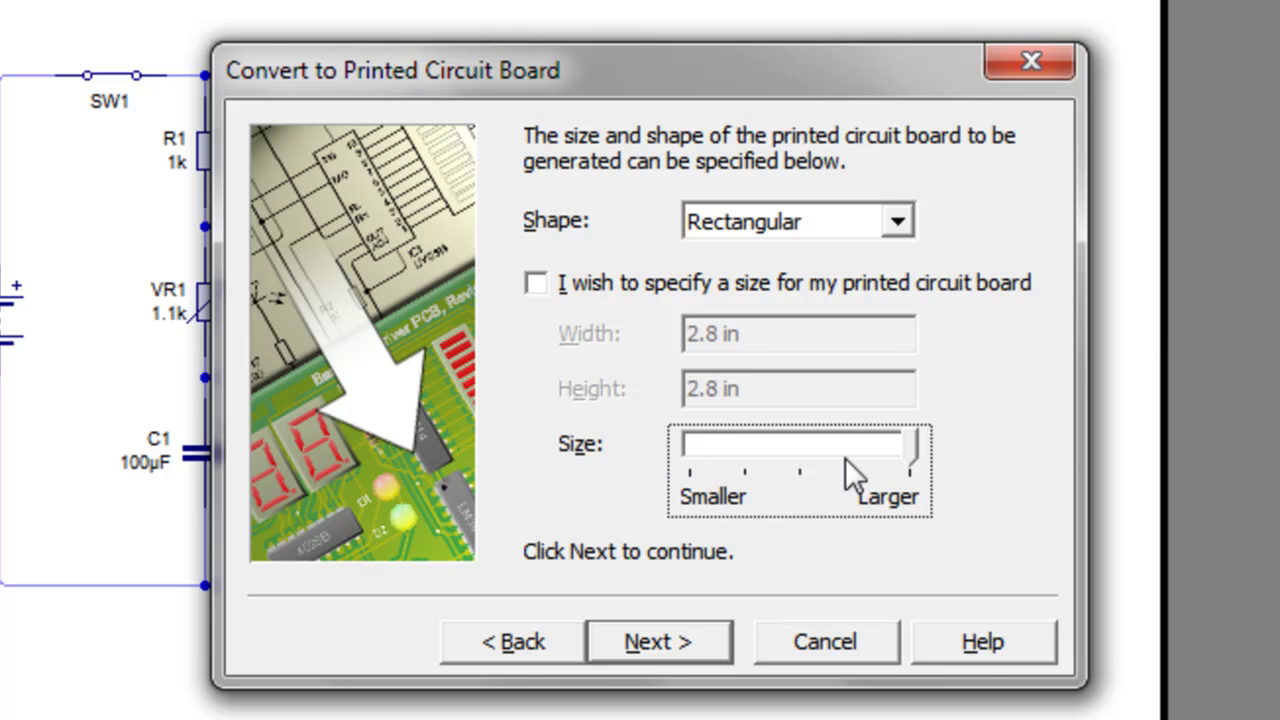
left_click(914, 449)
left_click_drag(908, 439, 737, 462)
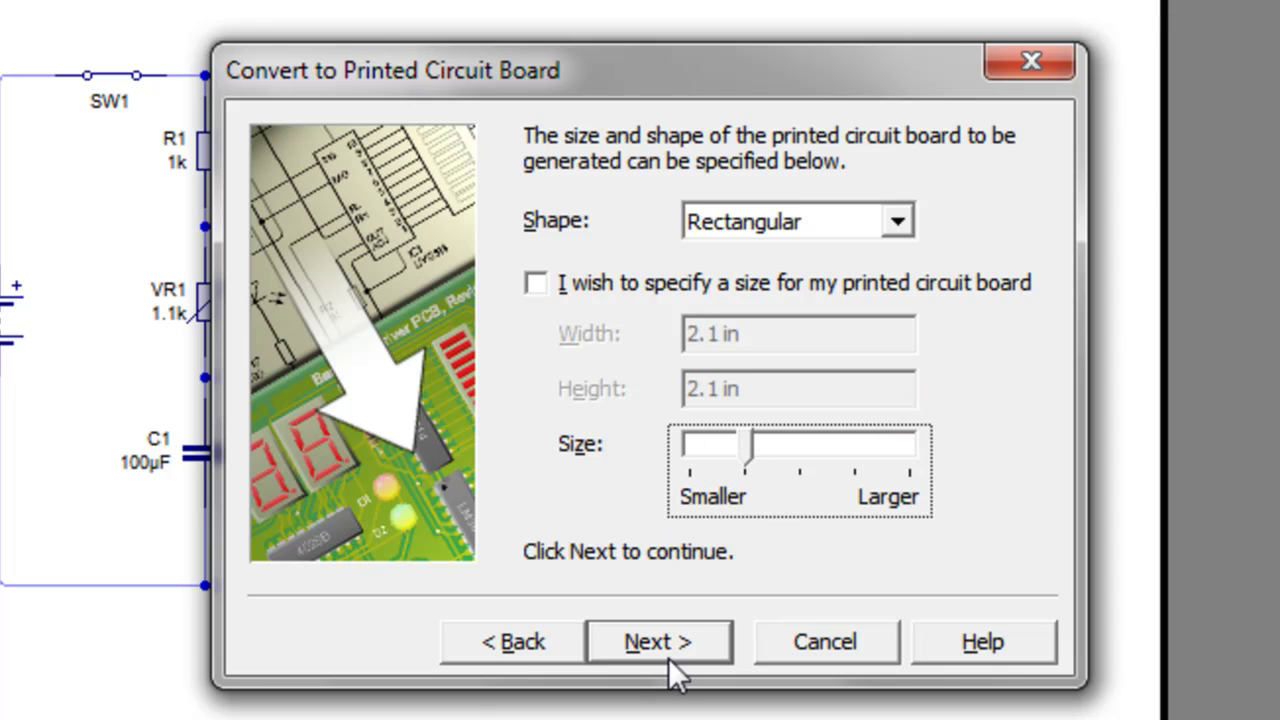
- Give VR1 the Potentiometer (0.4 in, 10.2 mm) package
left_click(640, 643)
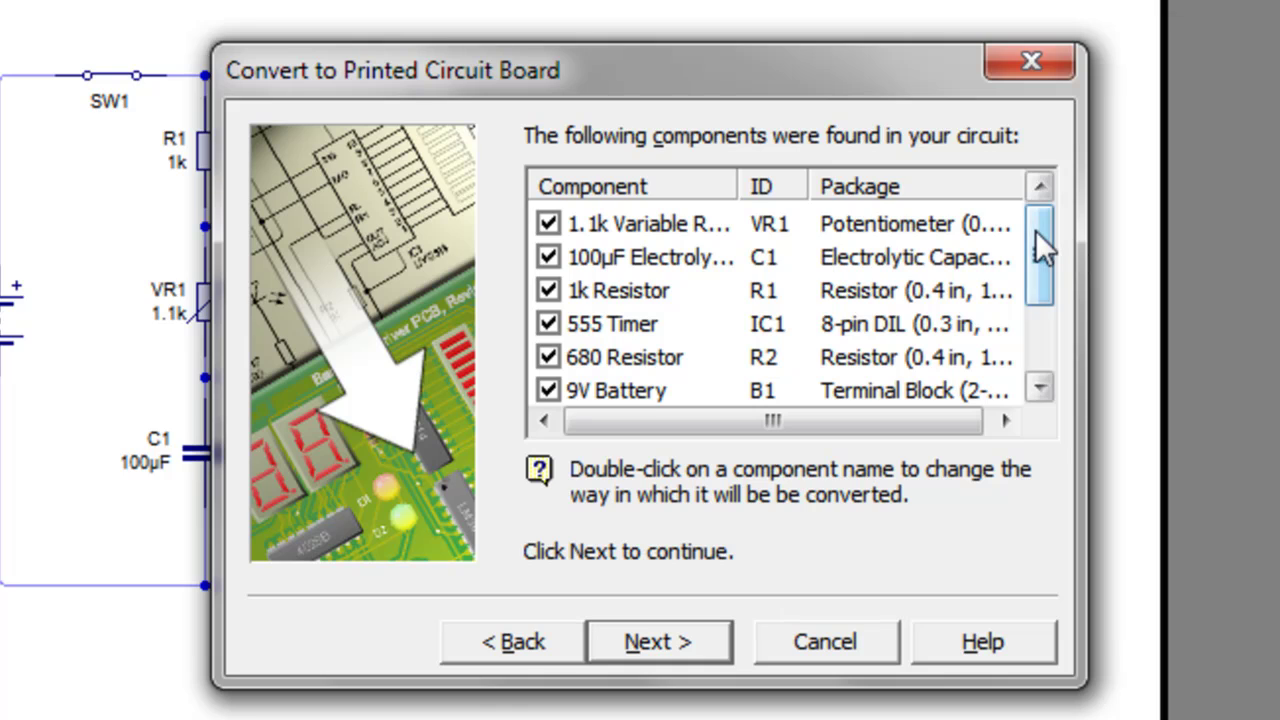
mouse_move(1035, 230)
left_mouse_down()
mouse_move(1043, 314)
mouse_move(1055, 219)
left_mouse_up()
mouse_move(666, 224)
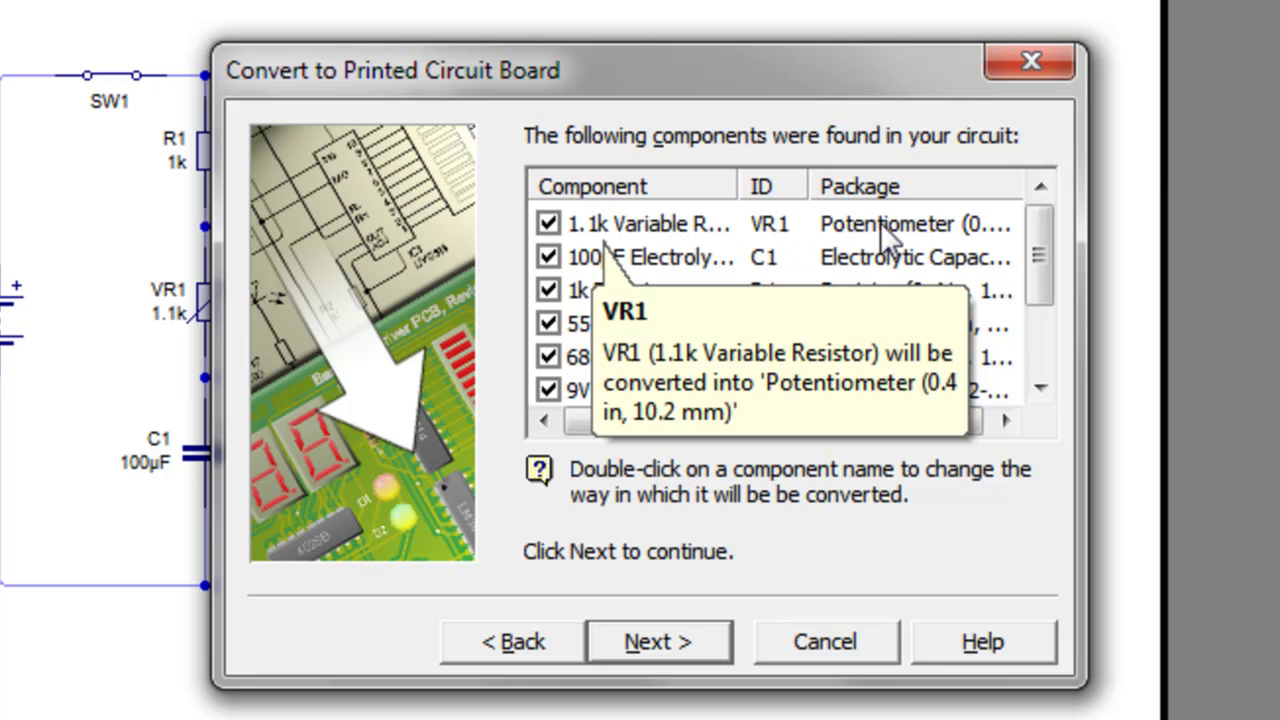
left_click(843, 214)
double_click(843, 214)
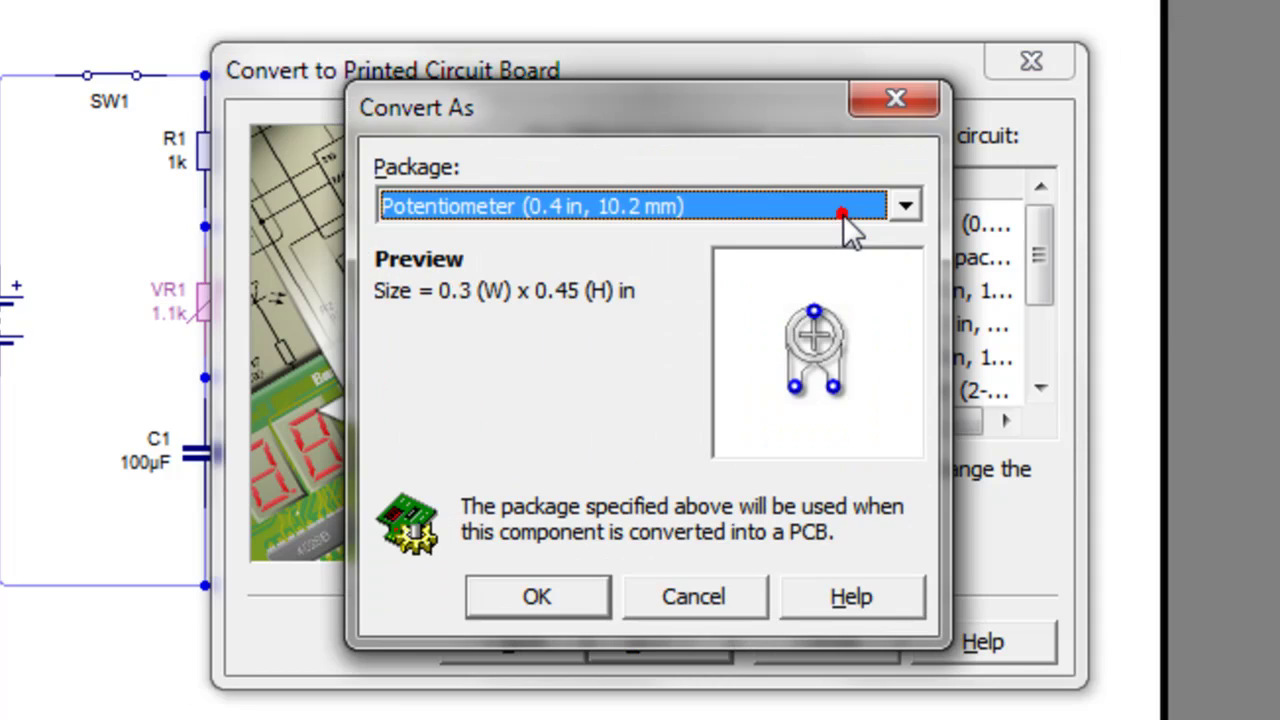
left_click(906, 207)
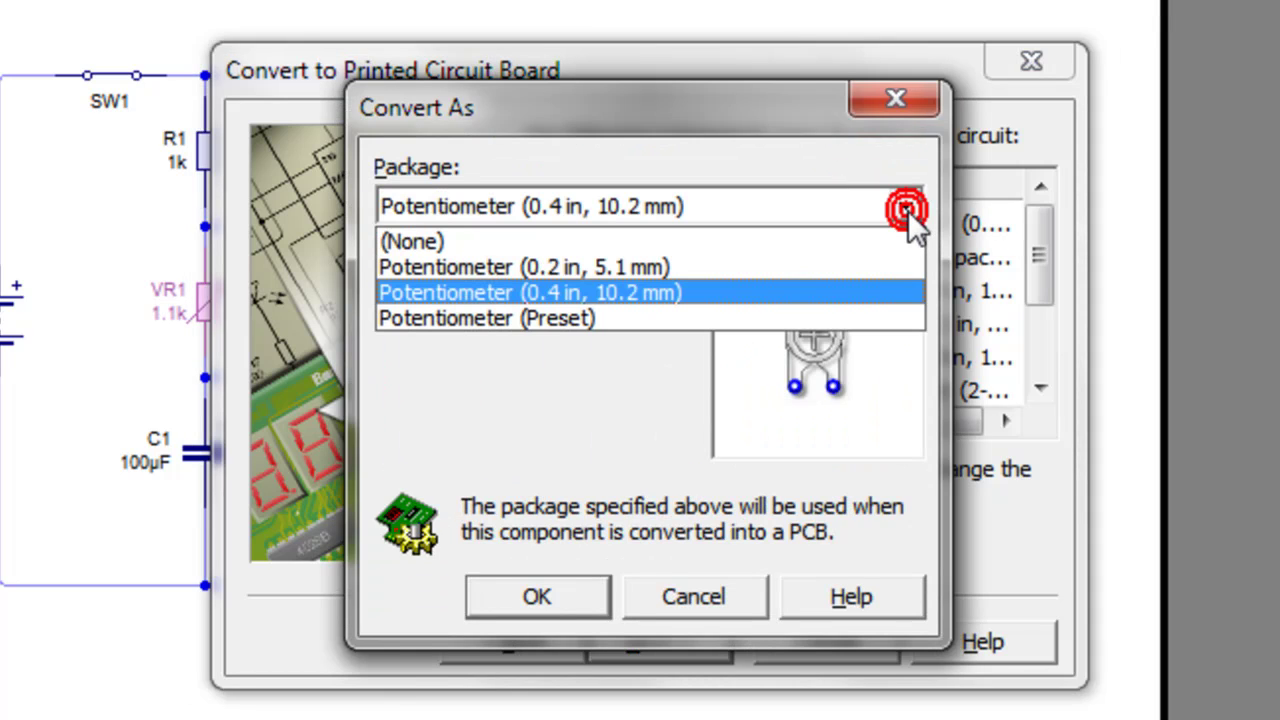
left_click(518, 299)
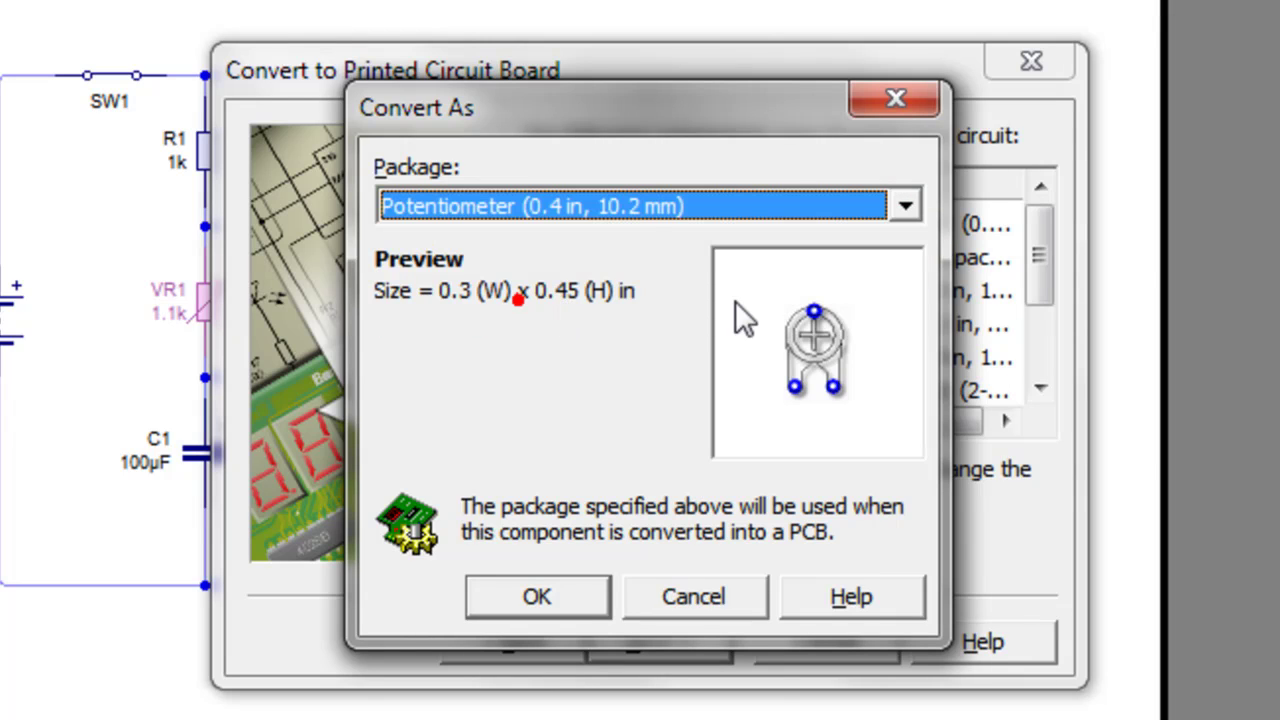
left_click(635, 216)
left_click(478, 262)
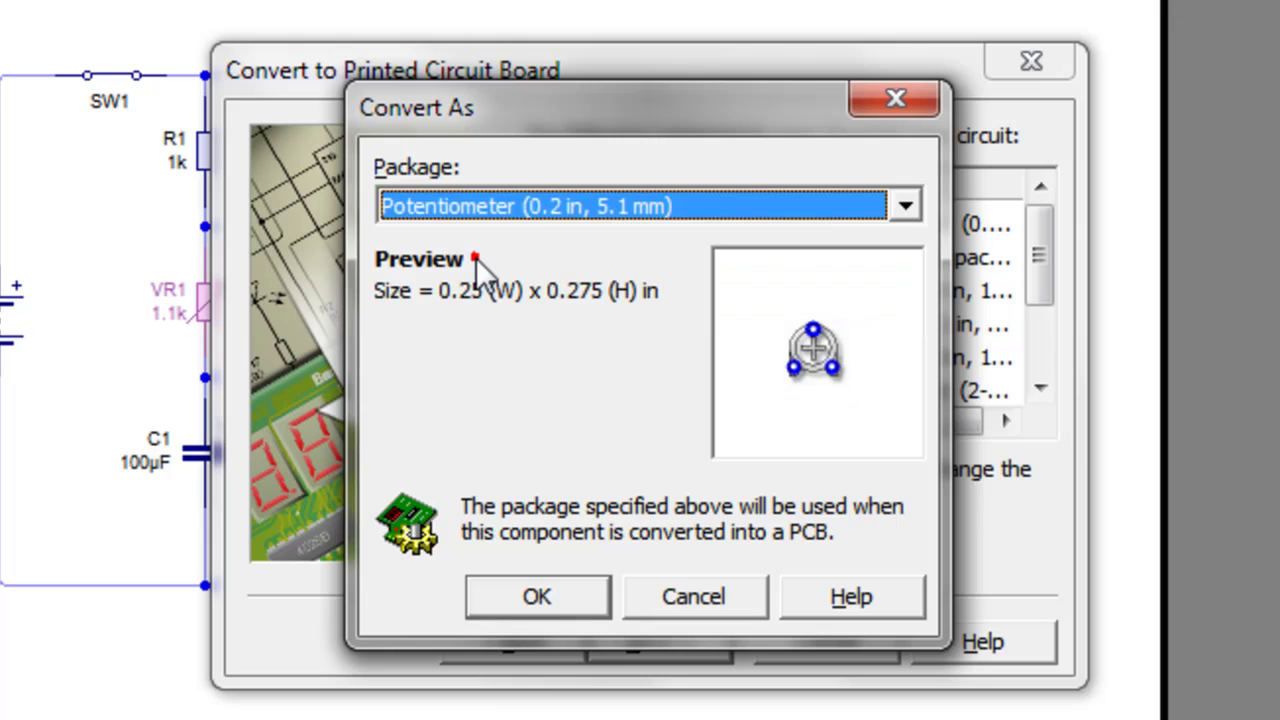
left_click(514, 201)
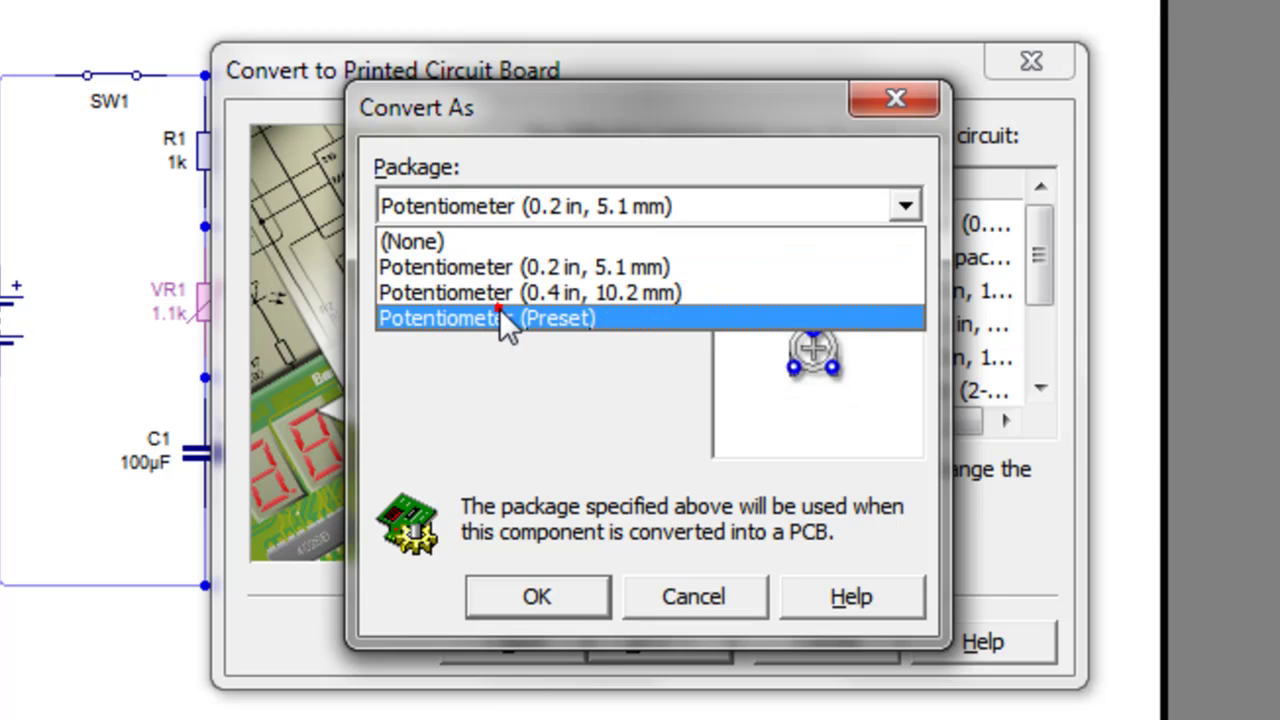
left_click(500, 316)
left_click(500, 204)
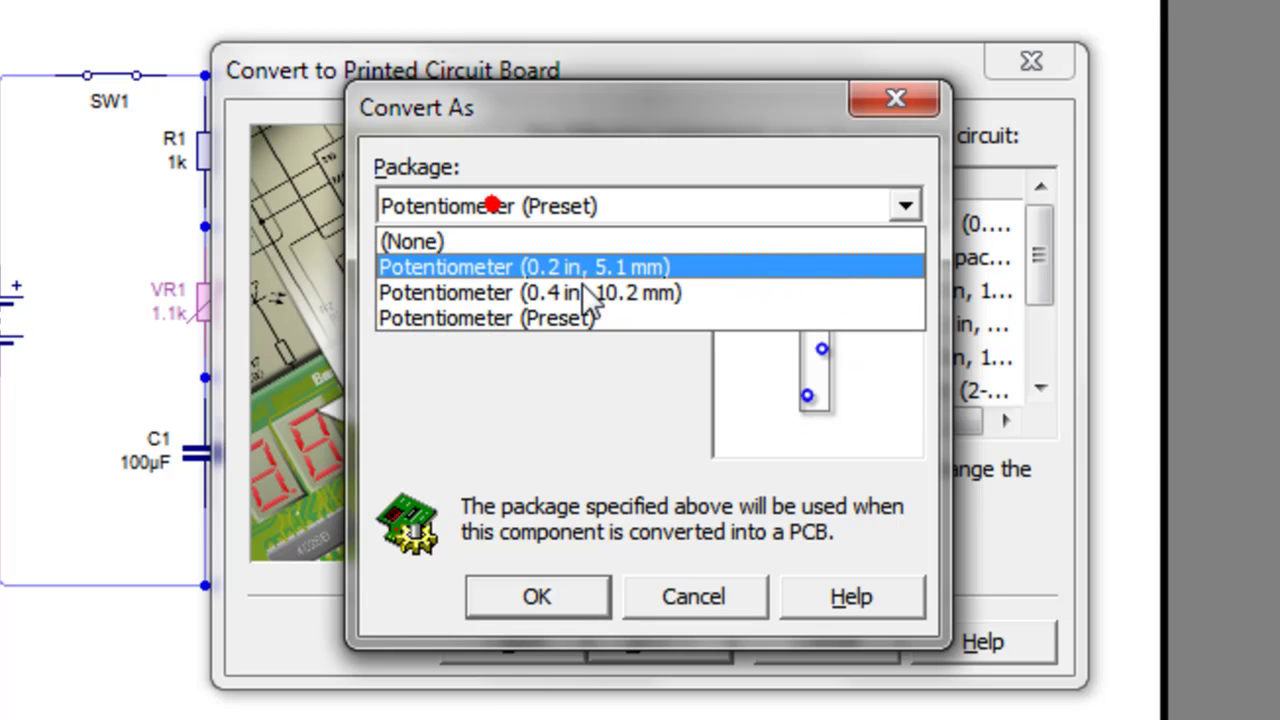
left_click(574, 292)
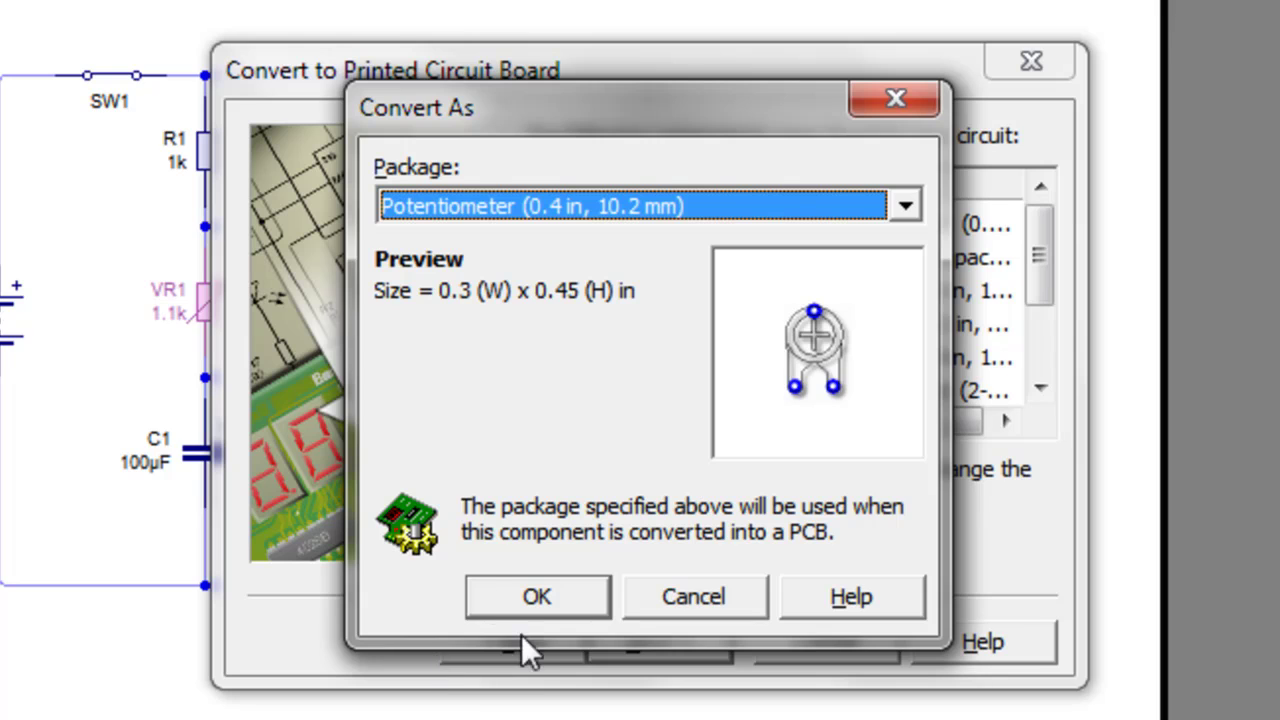
left_click(491, 591)
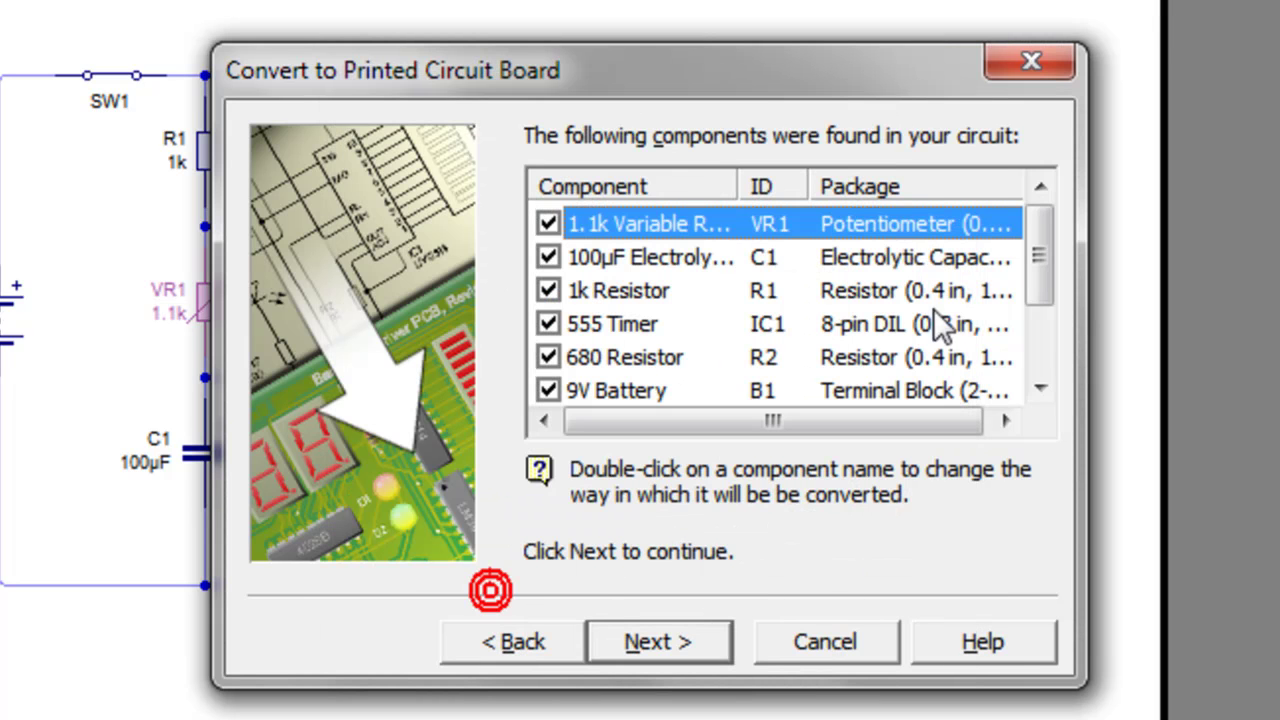
- Keep C1's 100µF capacitor on its default radial 0.1 in package
left_click(906, 251)
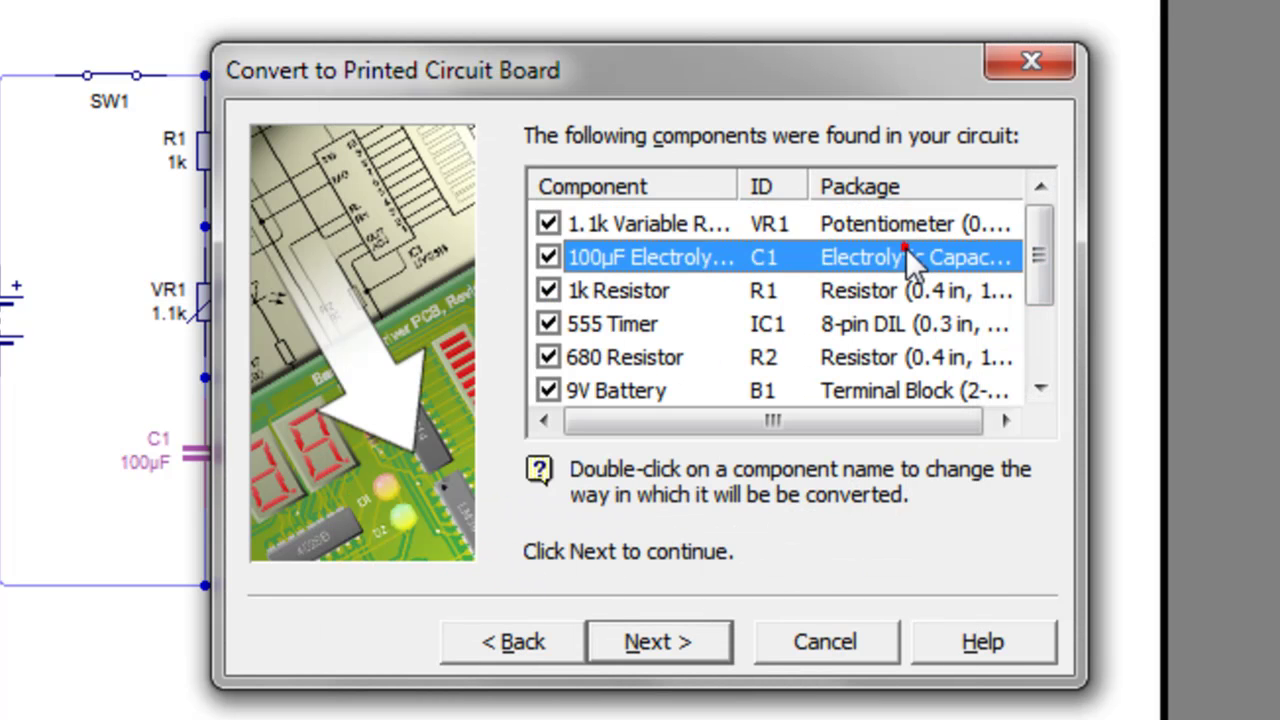
double_click(906, 255)
left_click(588, 203)
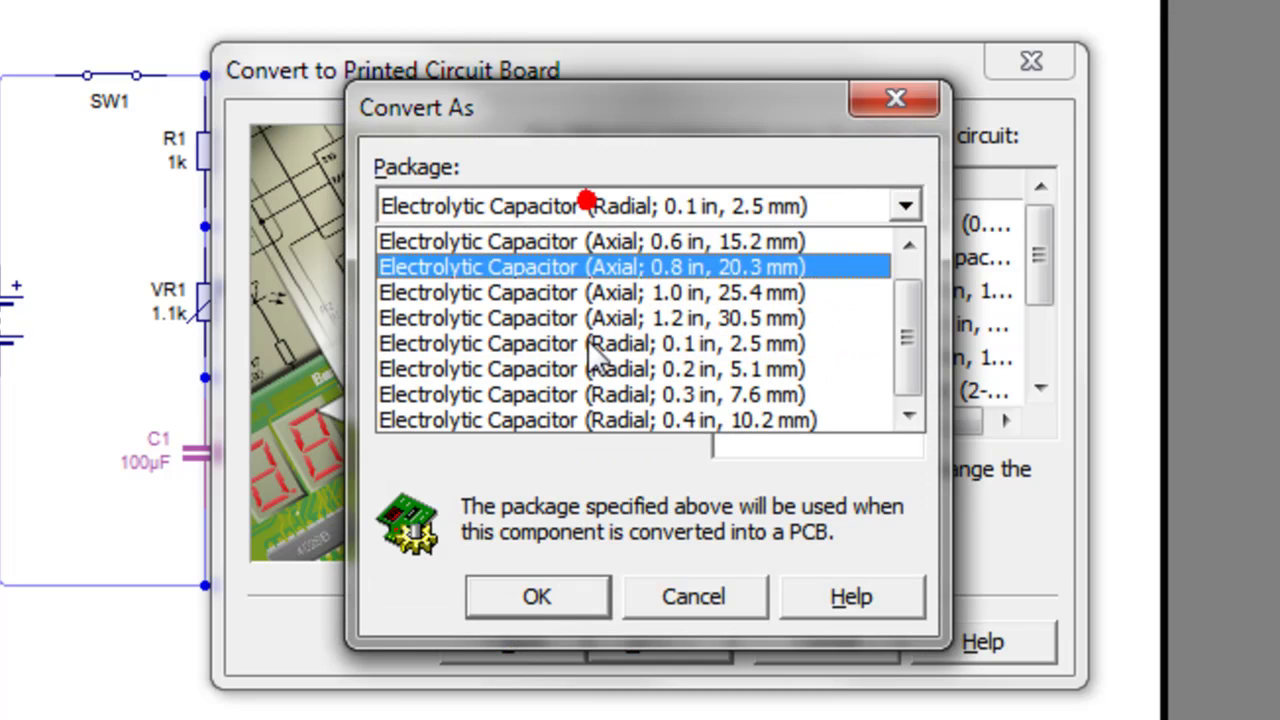
left_click(596, 413)
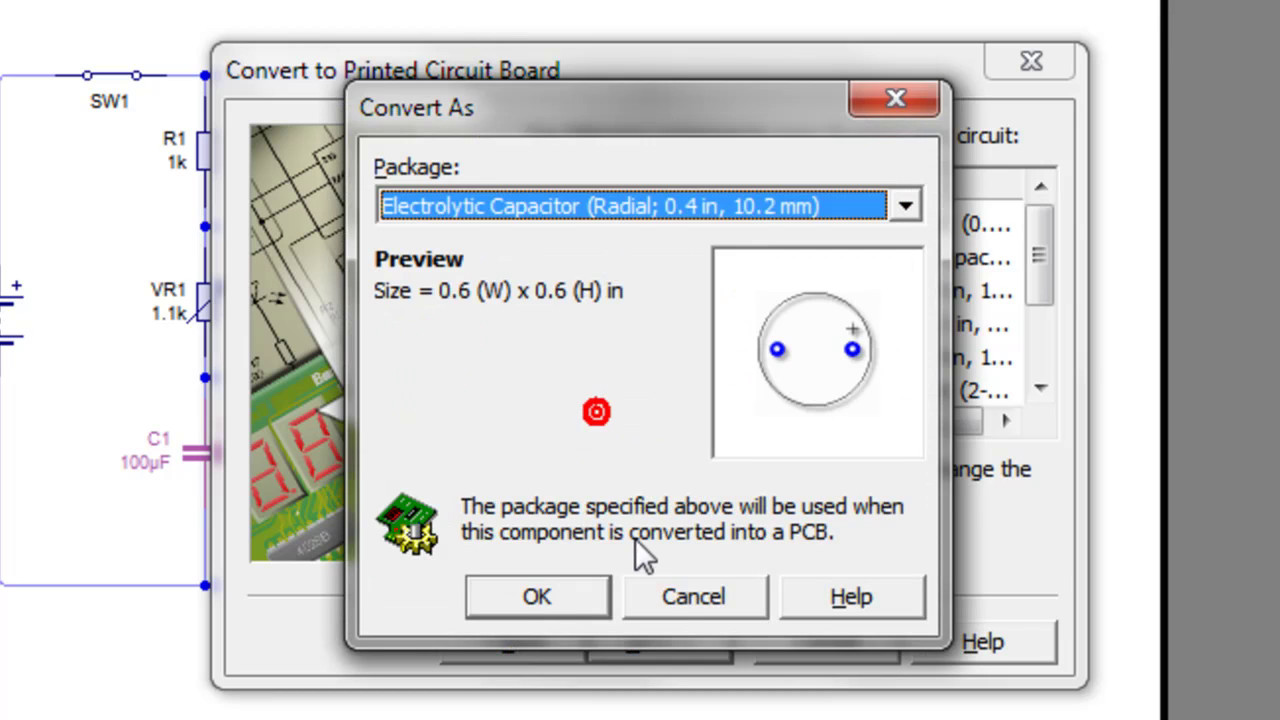
left_click(674, 603)
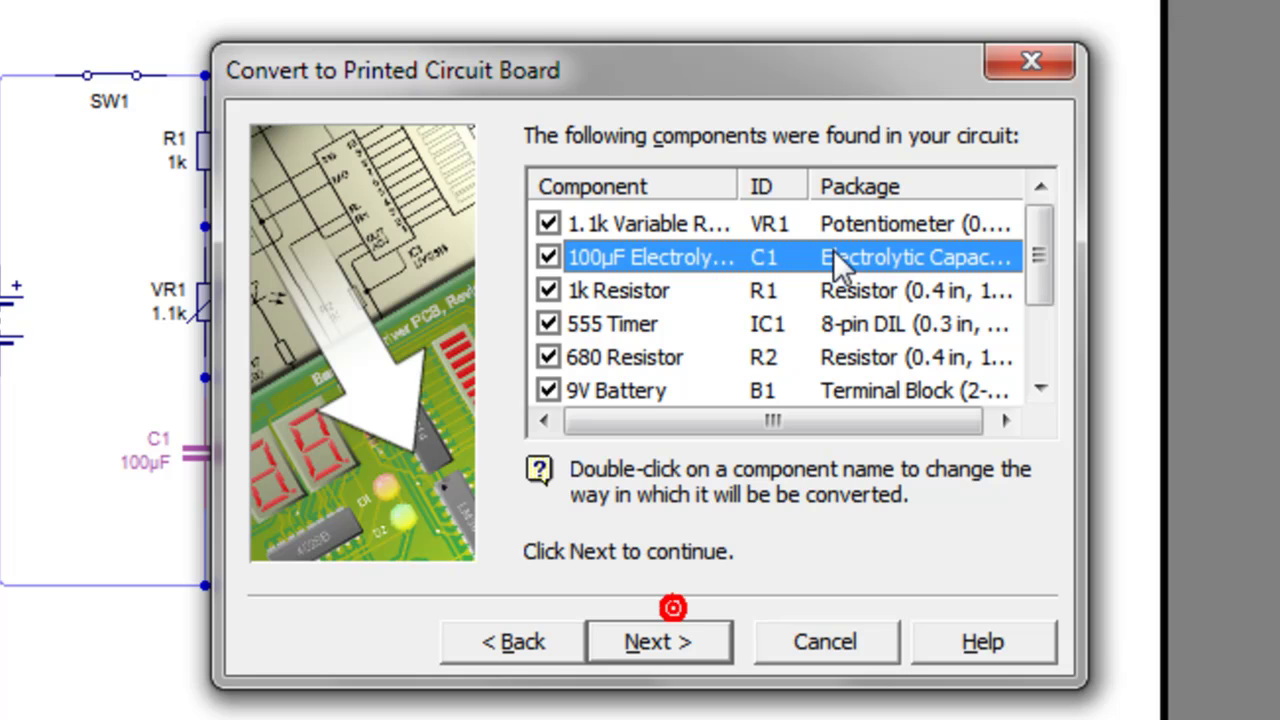
double_click(833, 255)
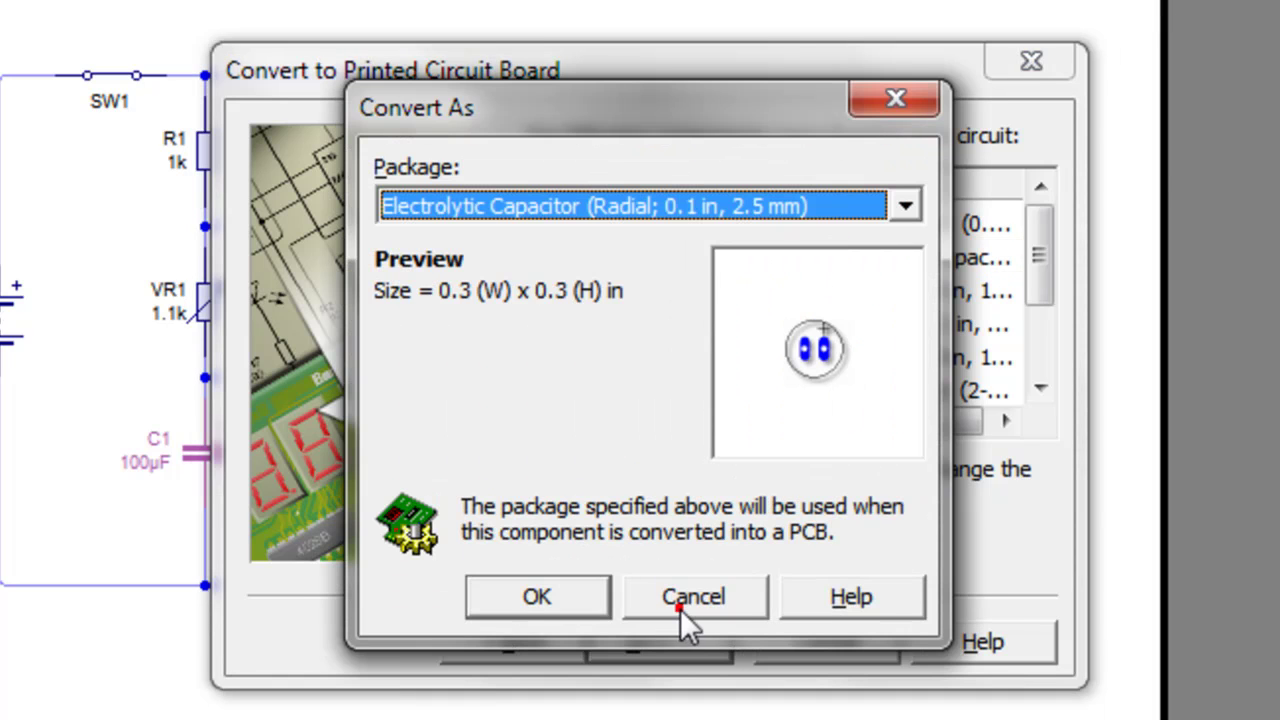
left_click(680, 609)
- Keep customised pad sizes and reach placement with auto-placement, rotation and fit-to-board enabled
left_click(684, 645)
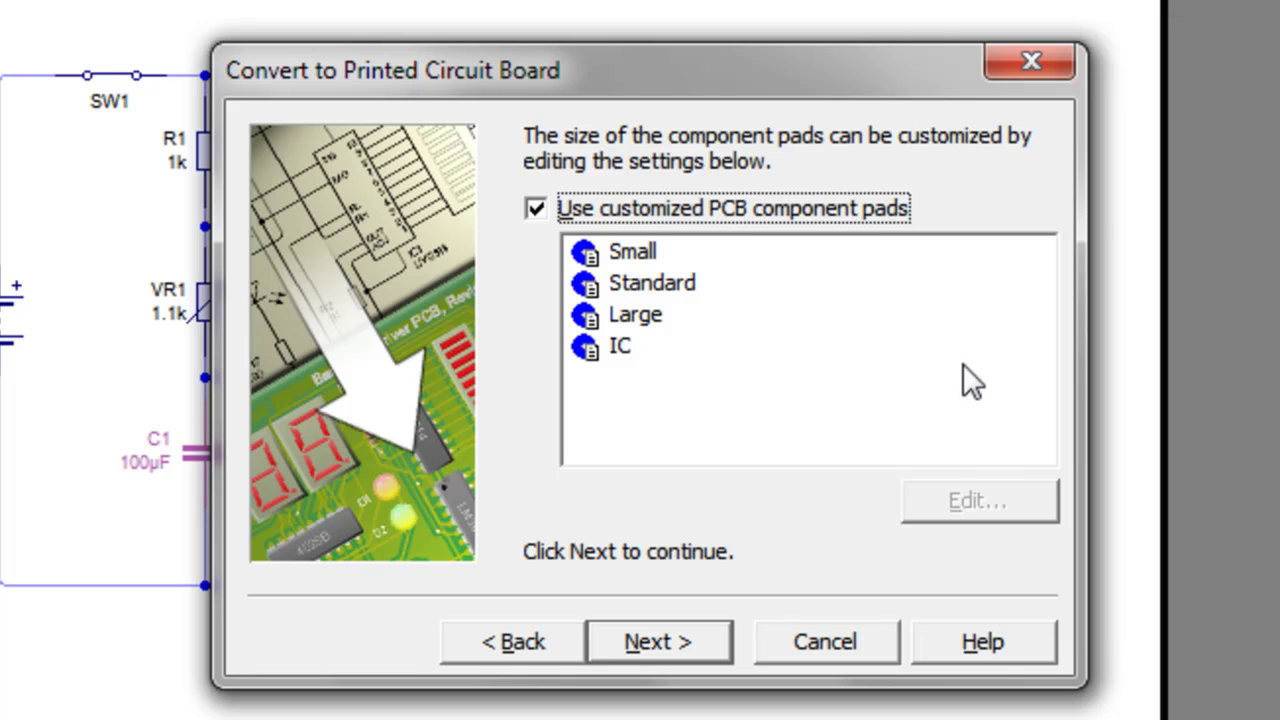
left_click(637, 650)
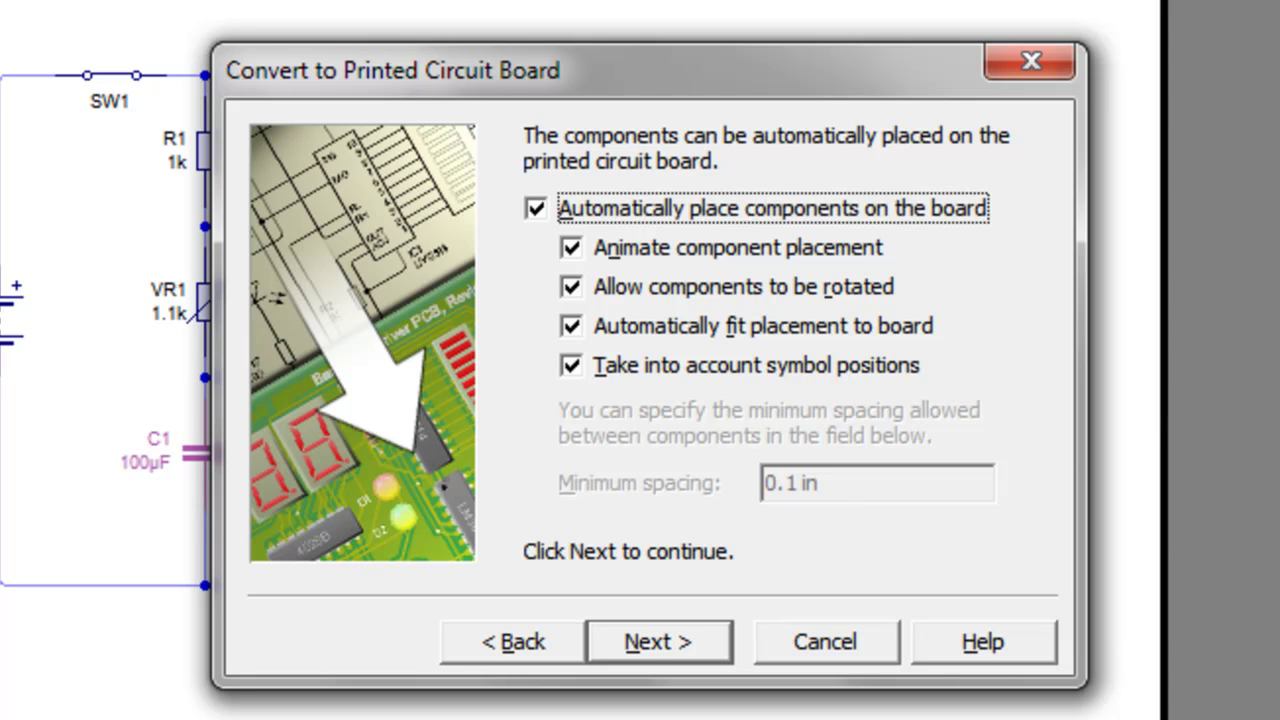
- Disable wire links and route on a 0.100" grid with 0.040" tracks
left_click(668, 640)
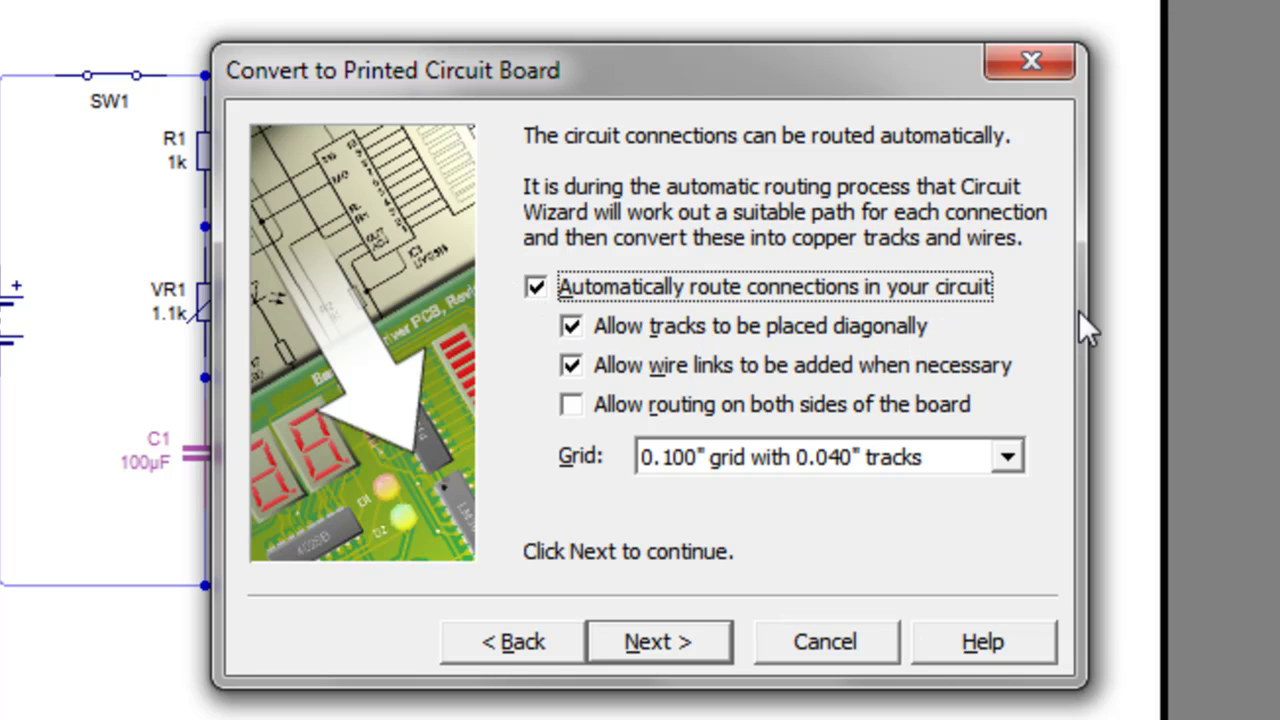
left_click(568, 364)
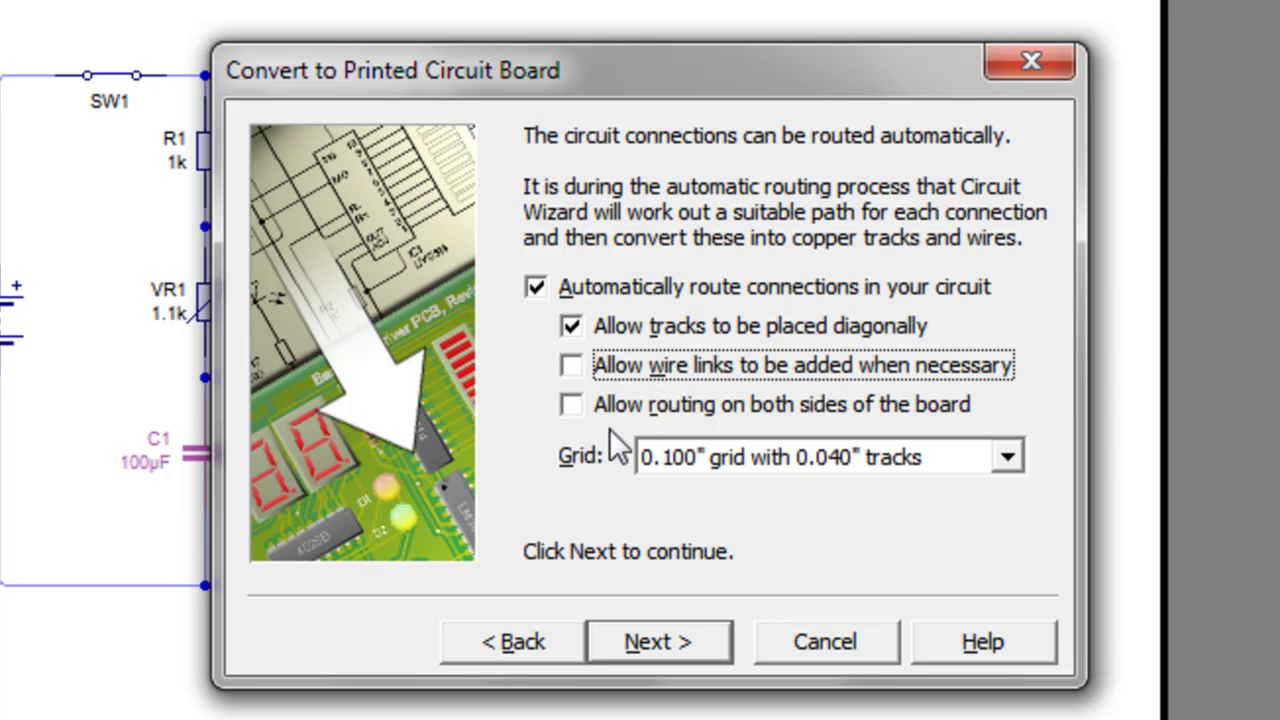
left_click(1008, 460)
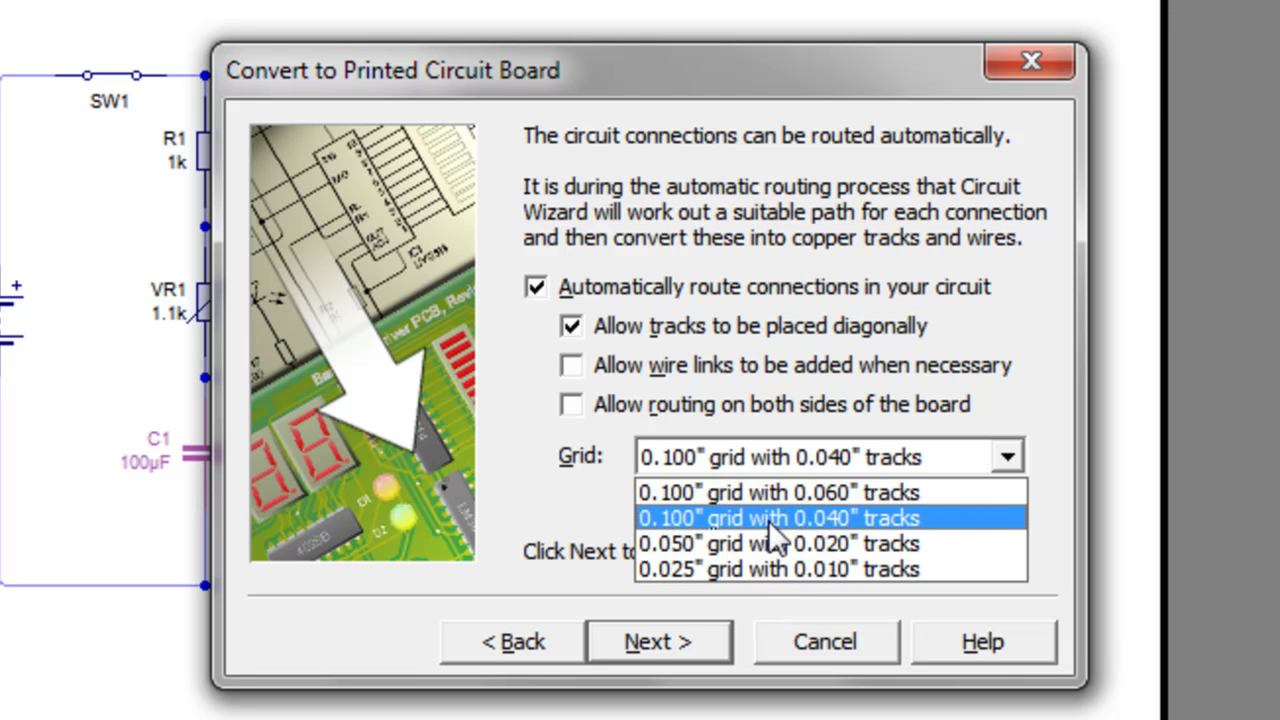
left_click(768, 520)
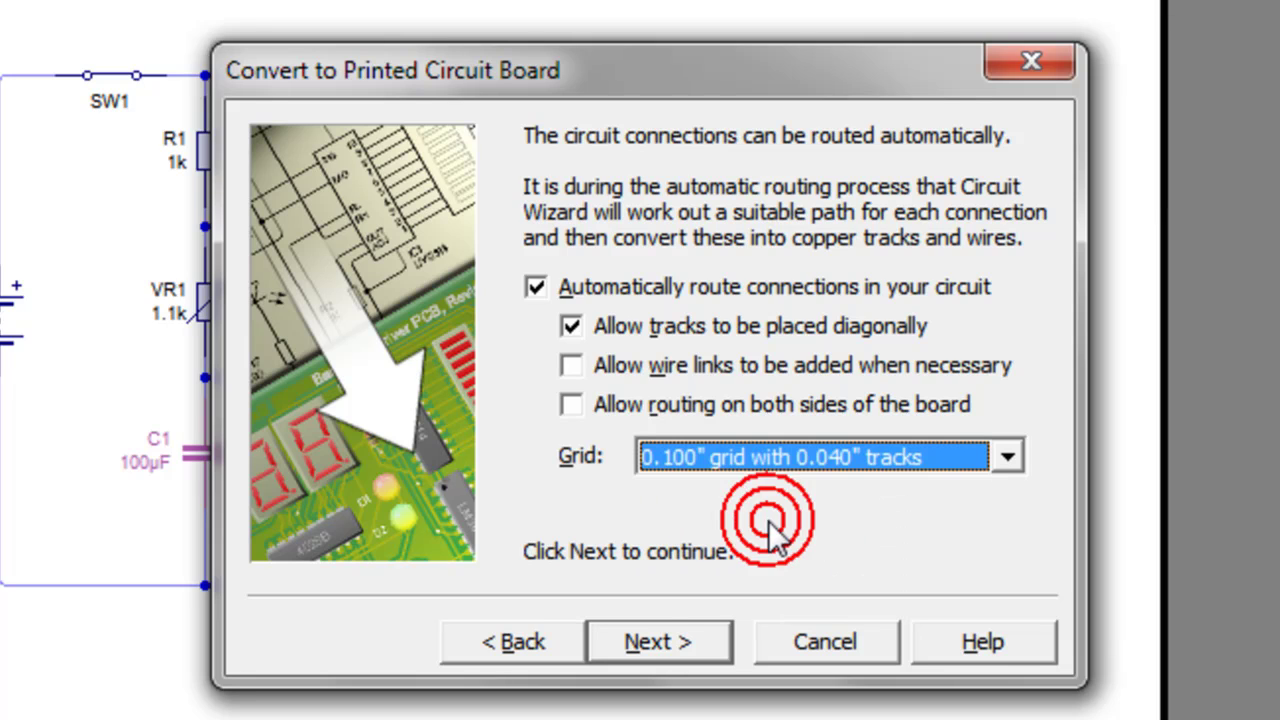
left_click(652, 644)
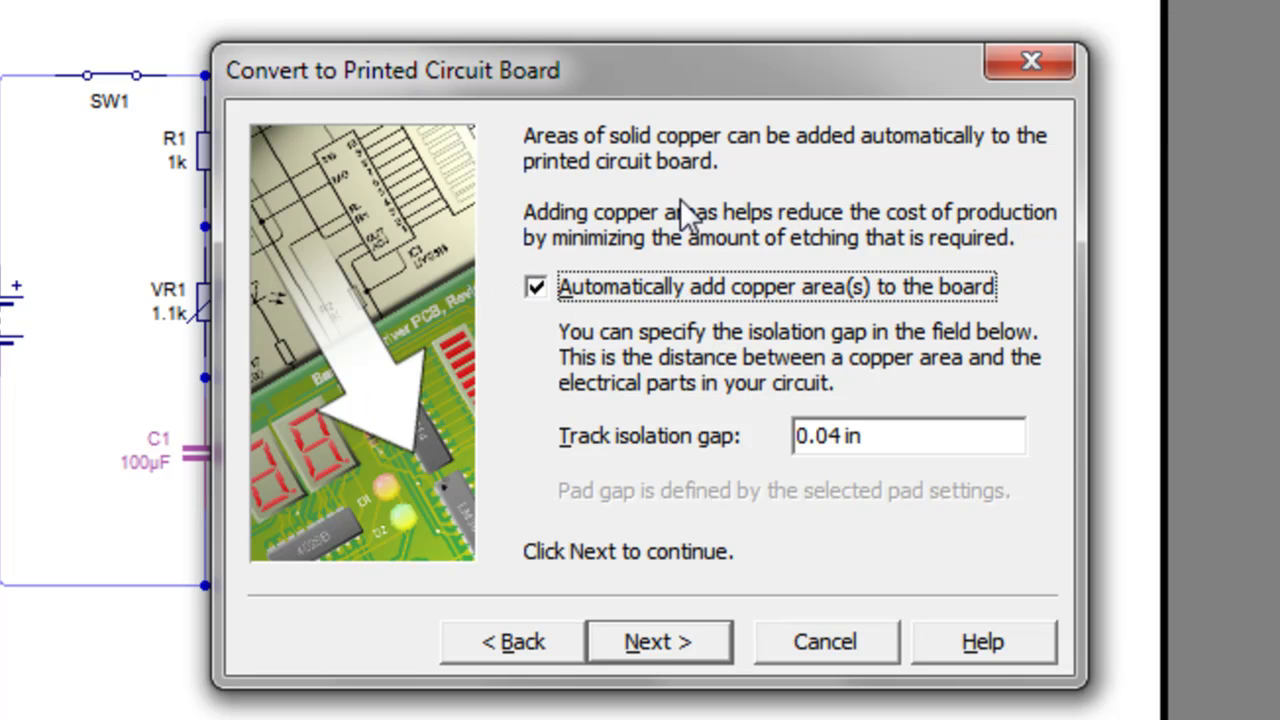
- Keep automatic copper areas with the 0.04 in isolation gap
left_click(639, 654)
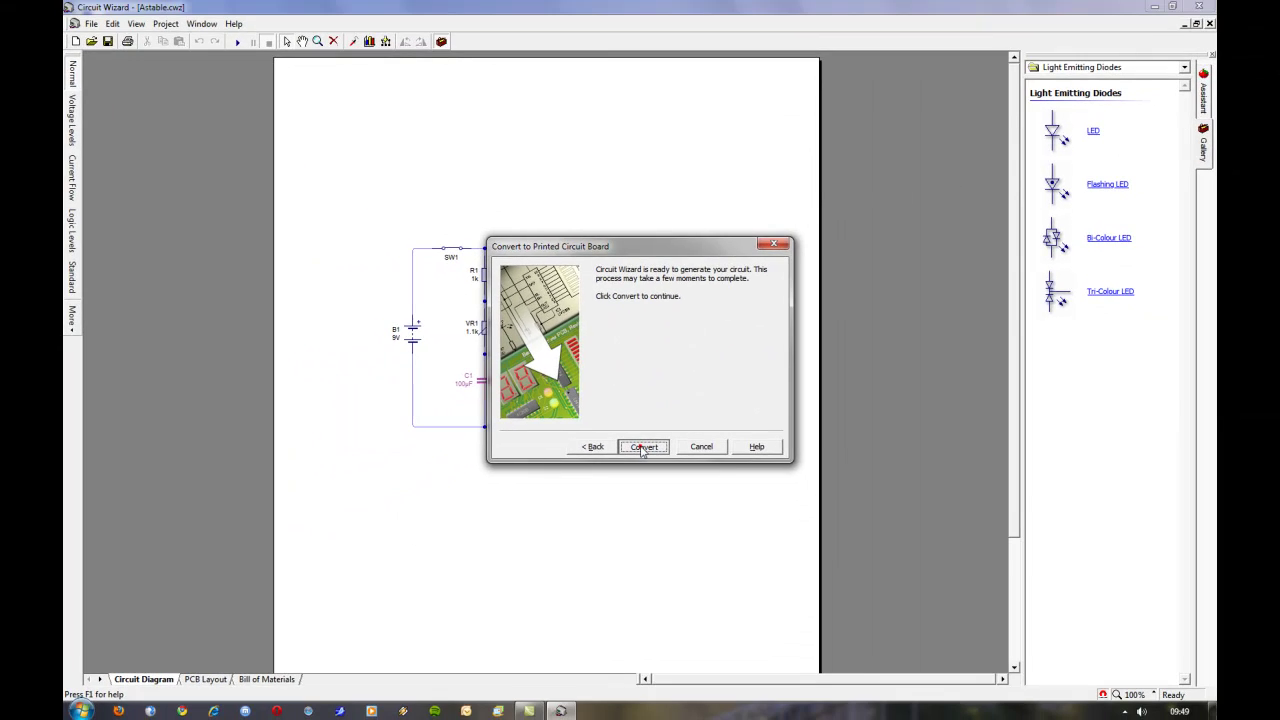
- Convert the Astable circuit into a new auto-placed, auto-routed PCB layout
left_click(648, 520)
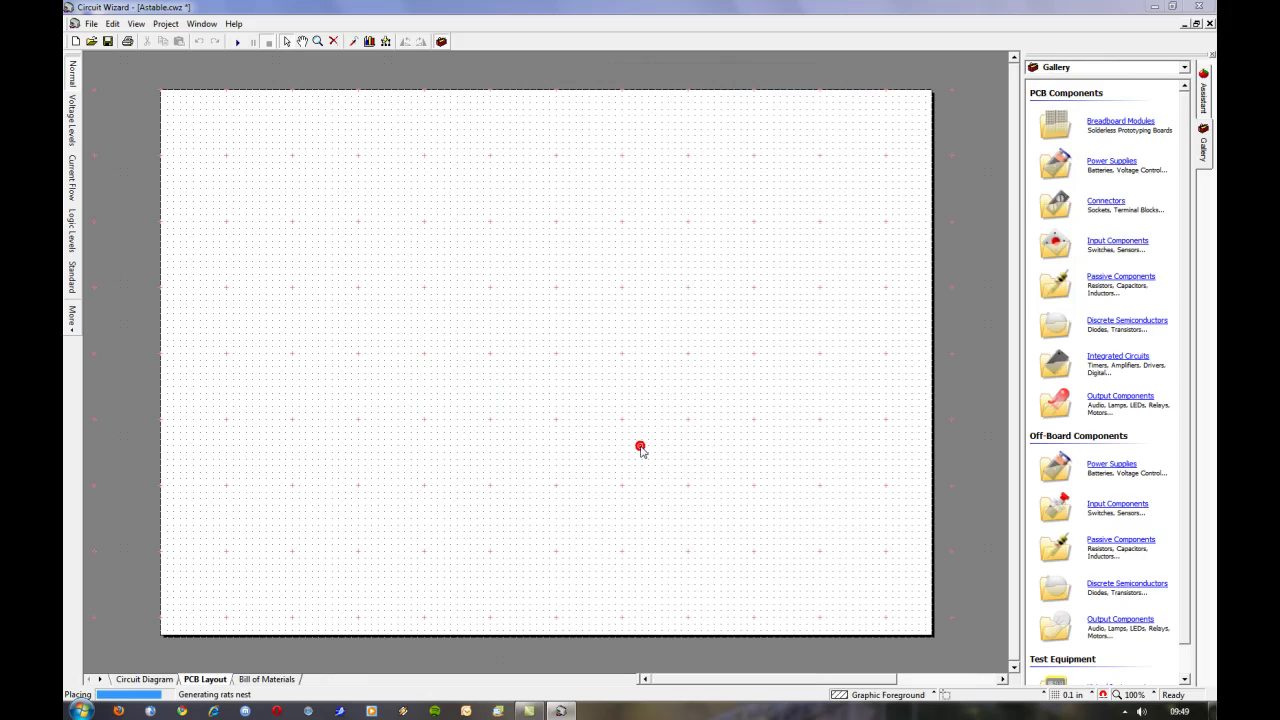